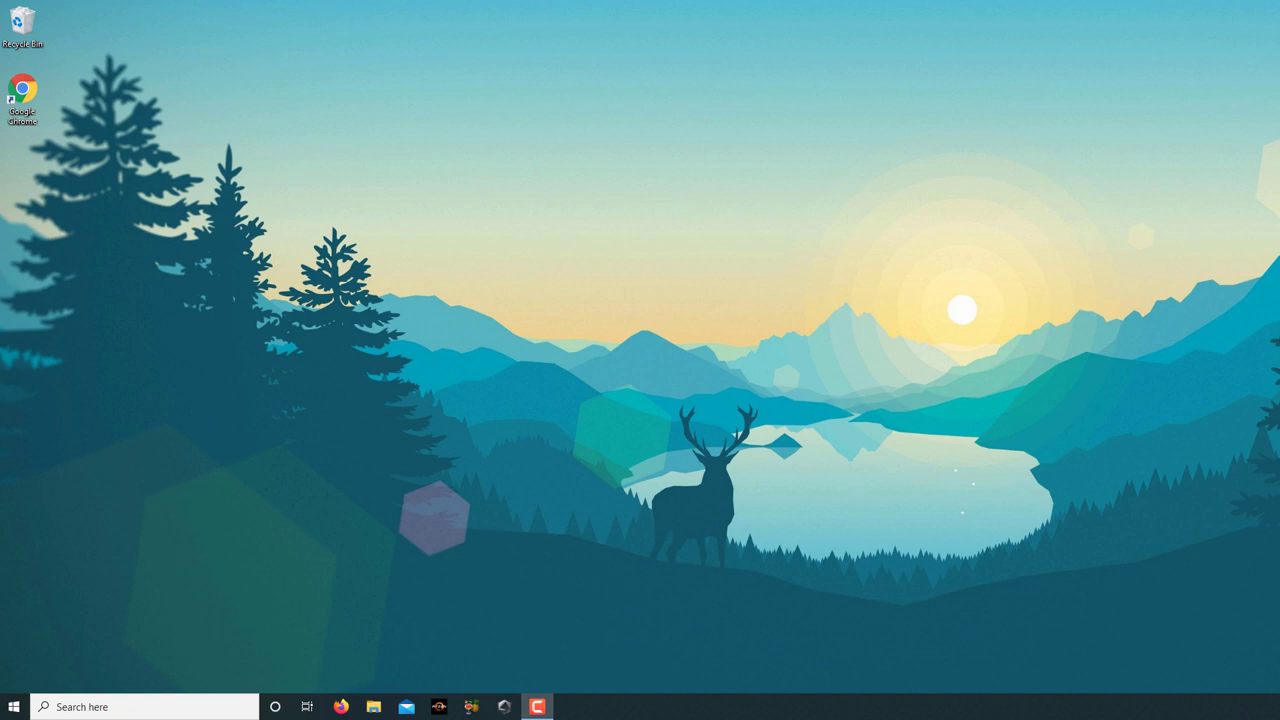
# Drag a selection box across the empty desktop.
pyautogui.moveTo(953, 46); pyautogui.dragTo(413, 513)
# View Screenshot (3) from Pictures > Screenshots in Photos, then close the viewer.
pyautogui.click(373, 706)
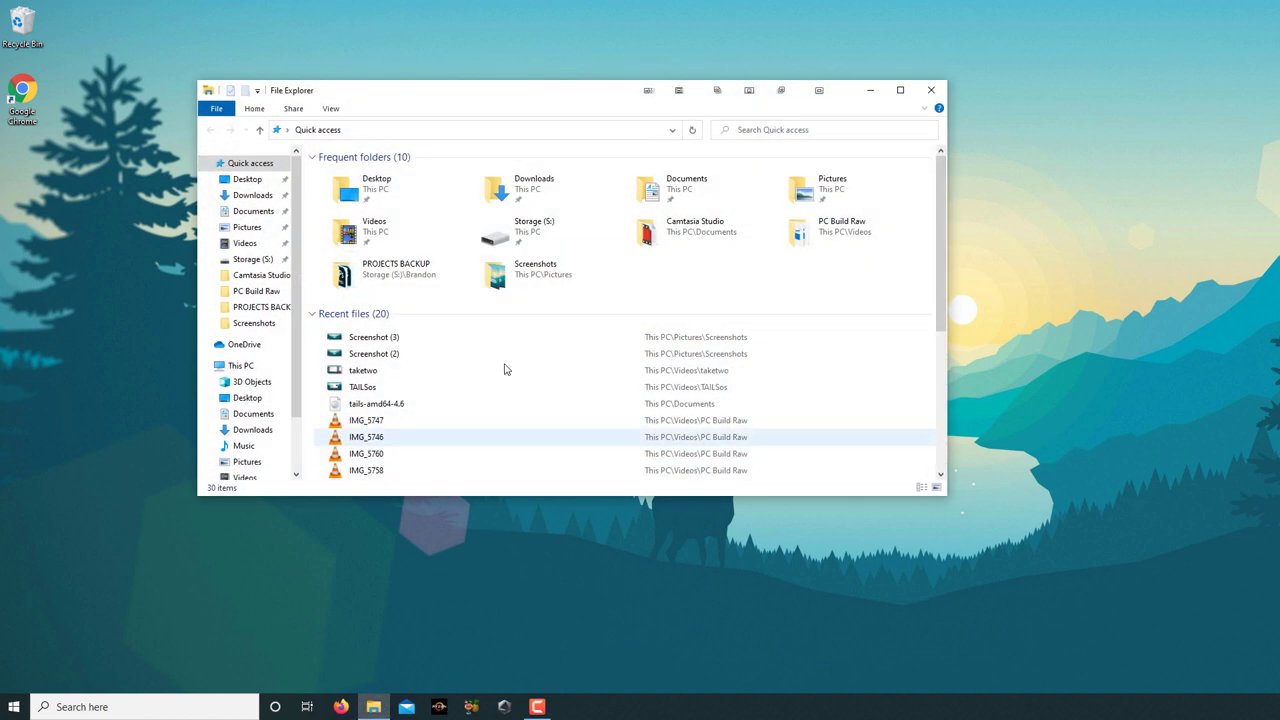
pyautogui.click(246, 227)
pyautogui.doubleClick(506, 190)
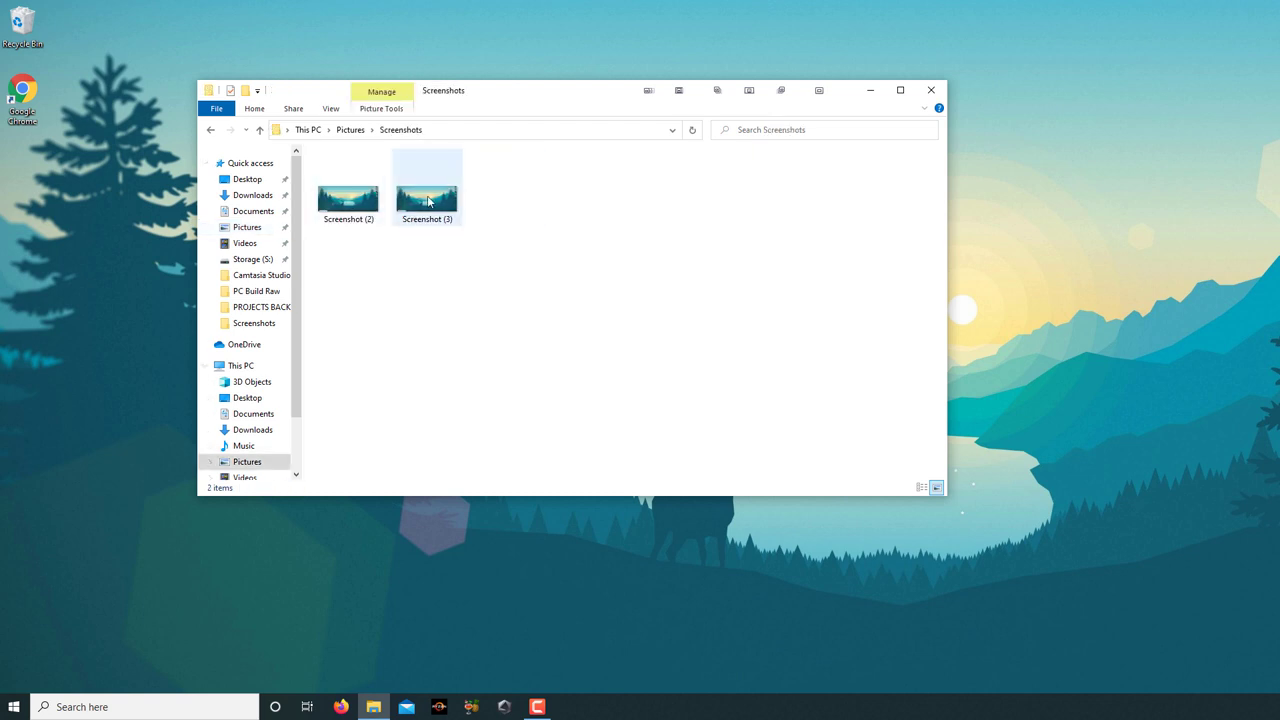
pyautogui.doubleClick(428, 201)
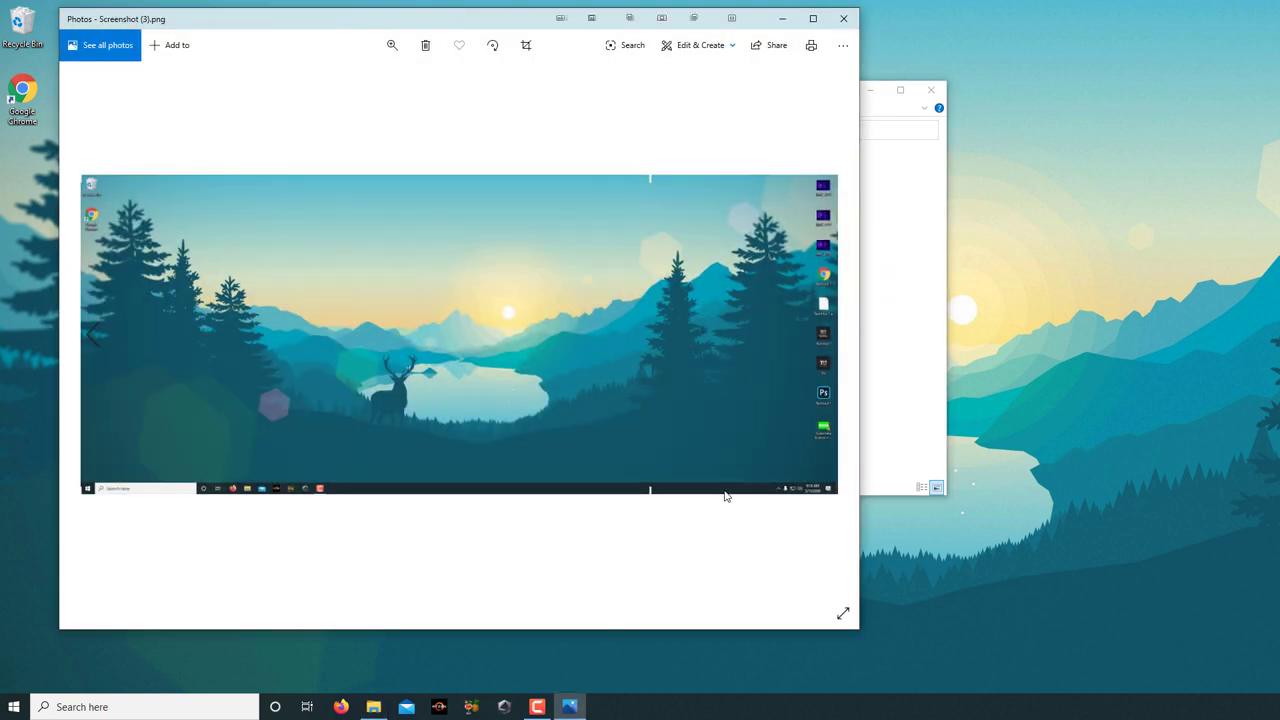
pyautogui.click(844, 20)
pyautogui.click(505, 270)
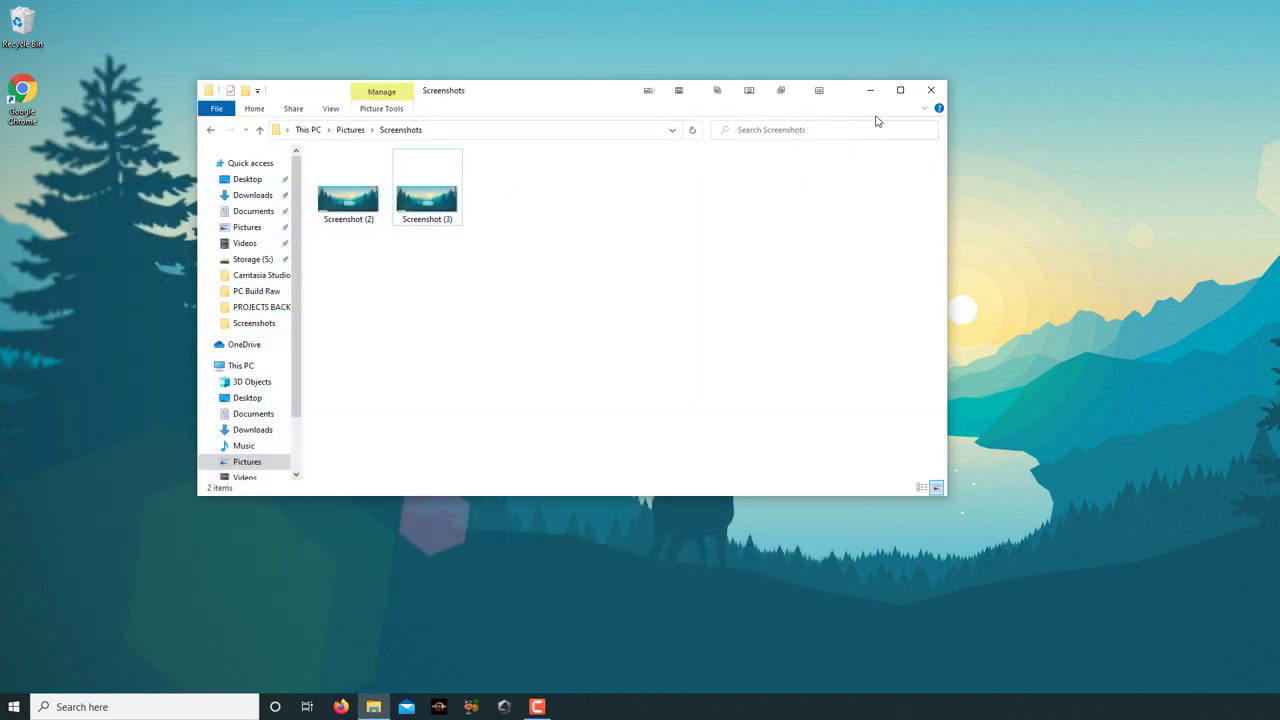
# Close File Explorer, launch Snipping Tool via an 'SN' search, and move it toward centre.
pyautogui.click(932, 92)
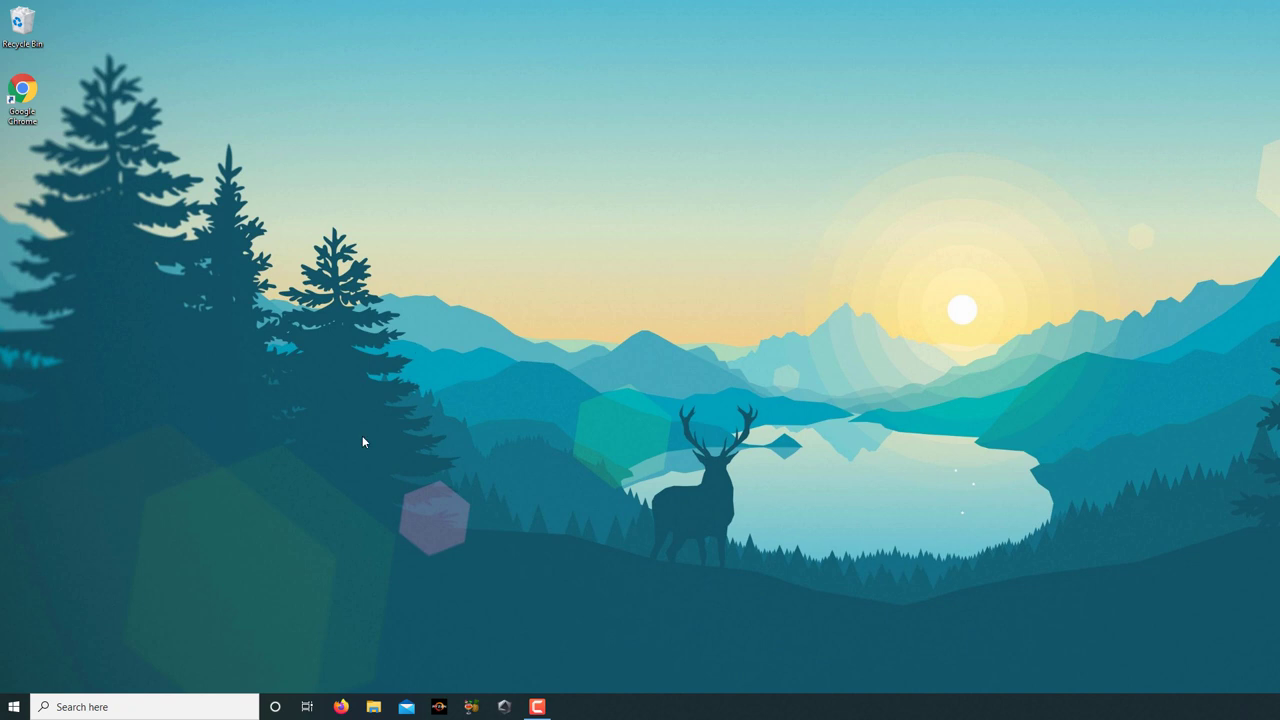
pyautogui.click(113, 704)
pyautogui.write('SN')
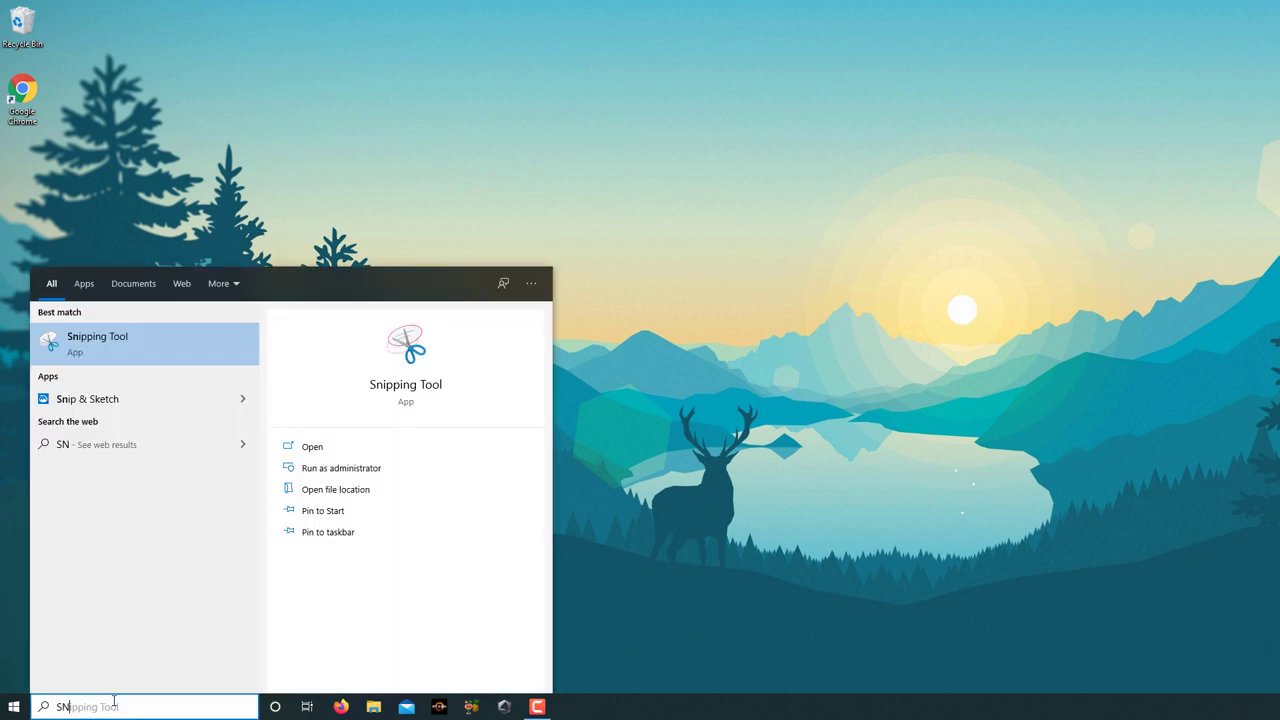
pyautogui.press('Return')
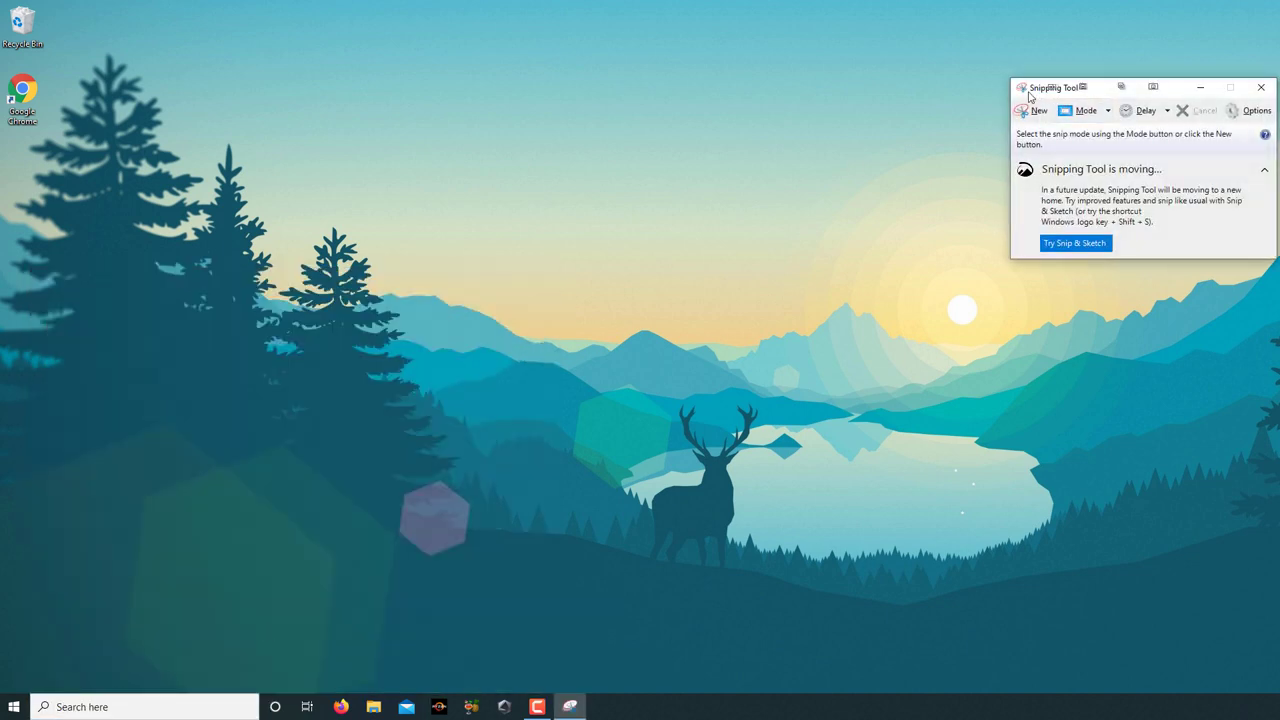
pyautogui.click(1021, 88)
pyautogui.click(1068, 178)
pyautogui.moveTo(1163, 97); pyautogui.dragTo(797, 97)
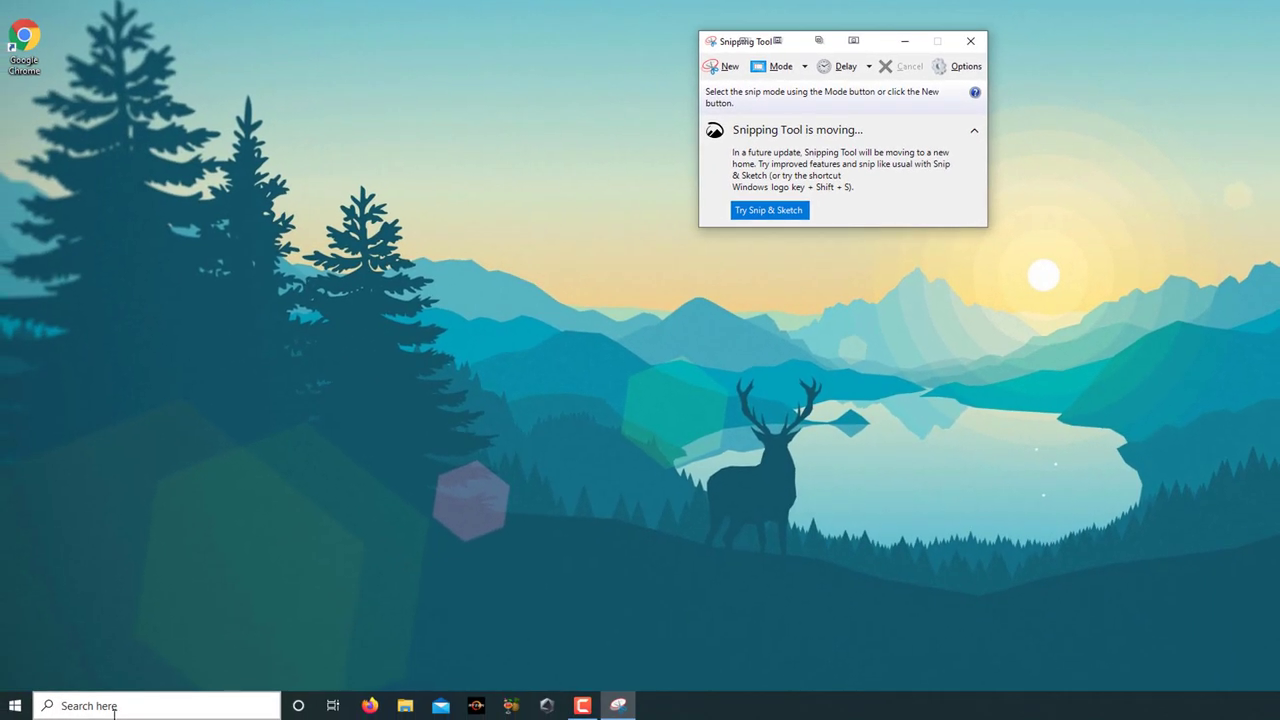
# Search 'SNI' to find Snip & Sketch, then dismiss the search panel.
pyautogui.click(114, 705)
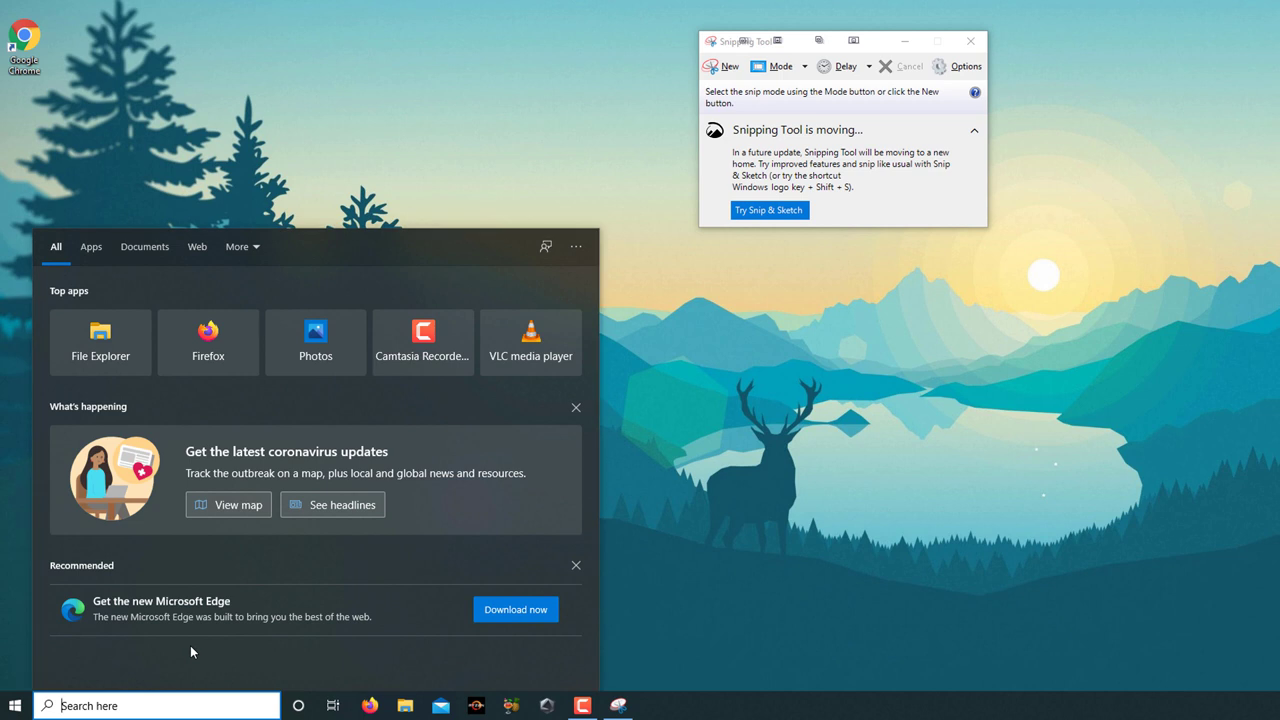
pyautogui.write('SNI')
pyautogui.press('Down')
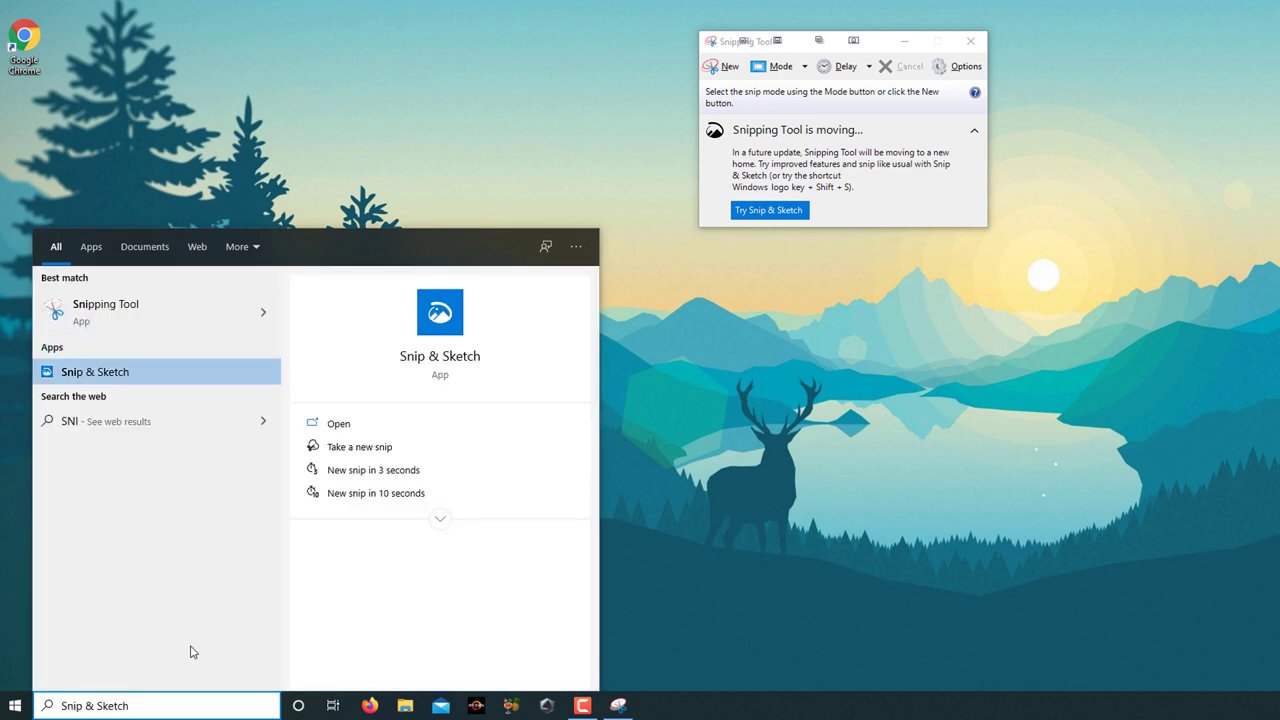
pyautogui.click(686, 351)
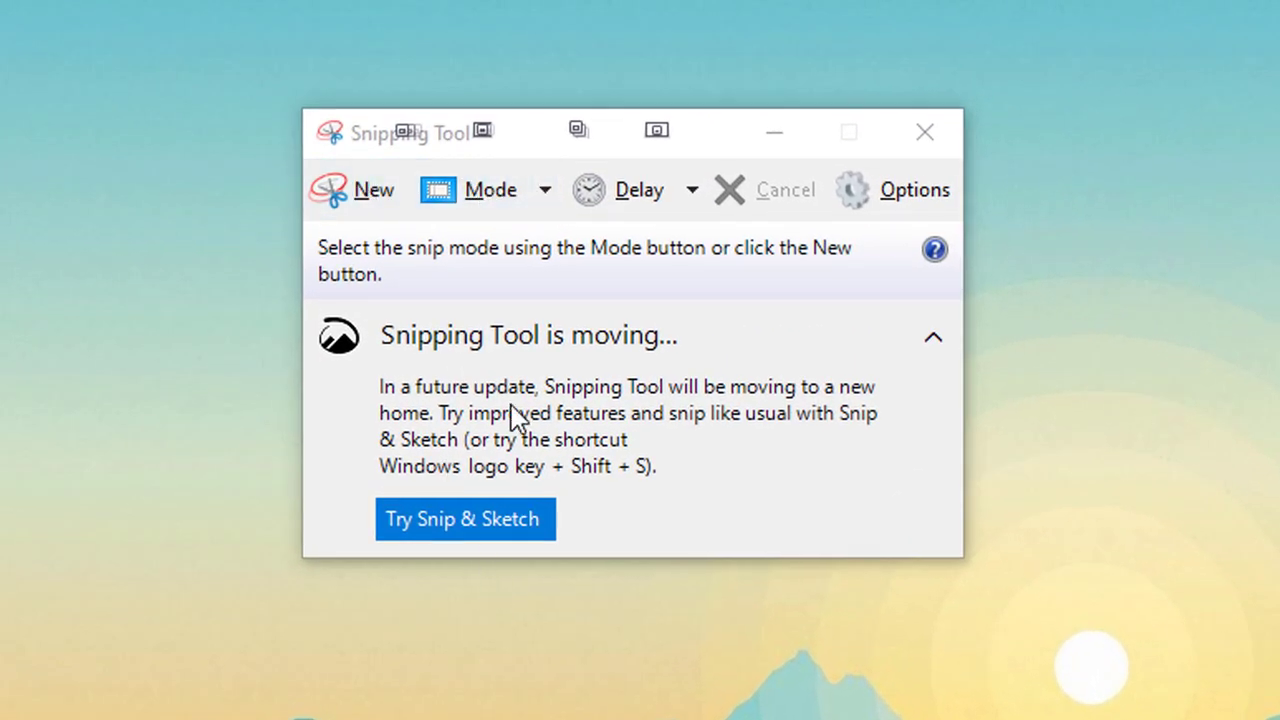
# Take a Rectangular Snip around the deer and lake on the wallpaper.
pyautogui.click(545, 191)
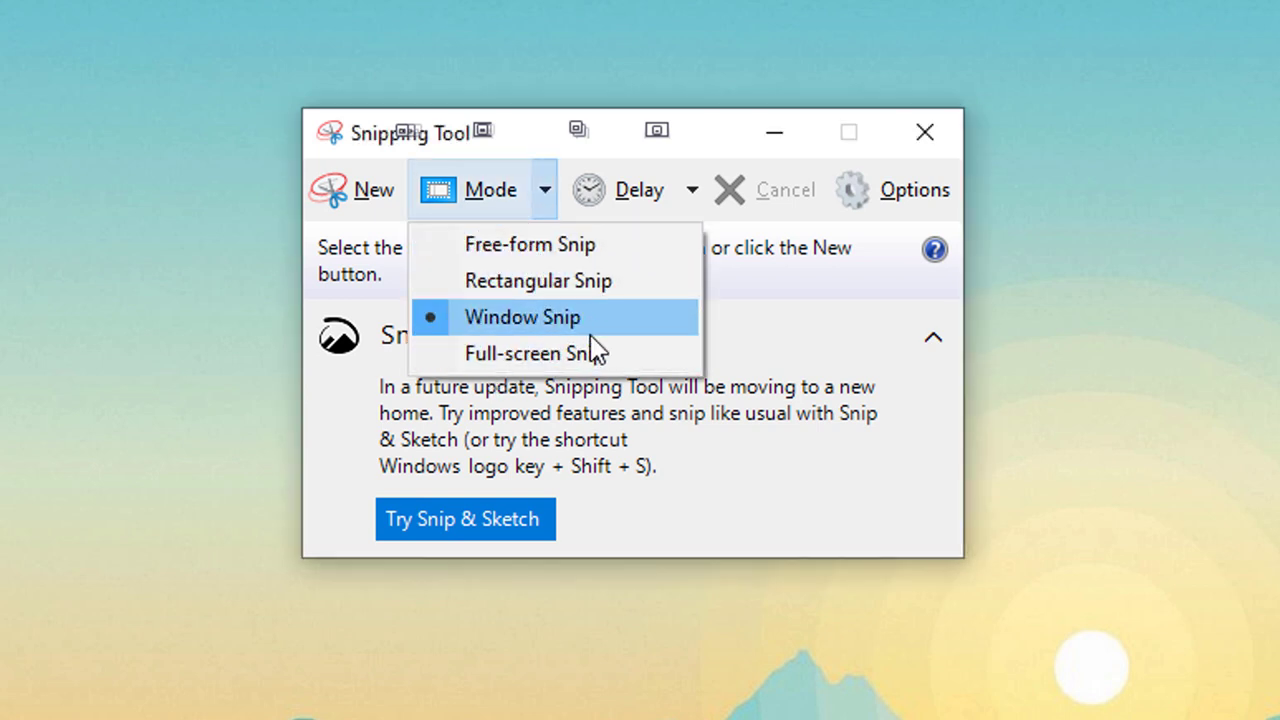
pyautogui.click(584, 281)
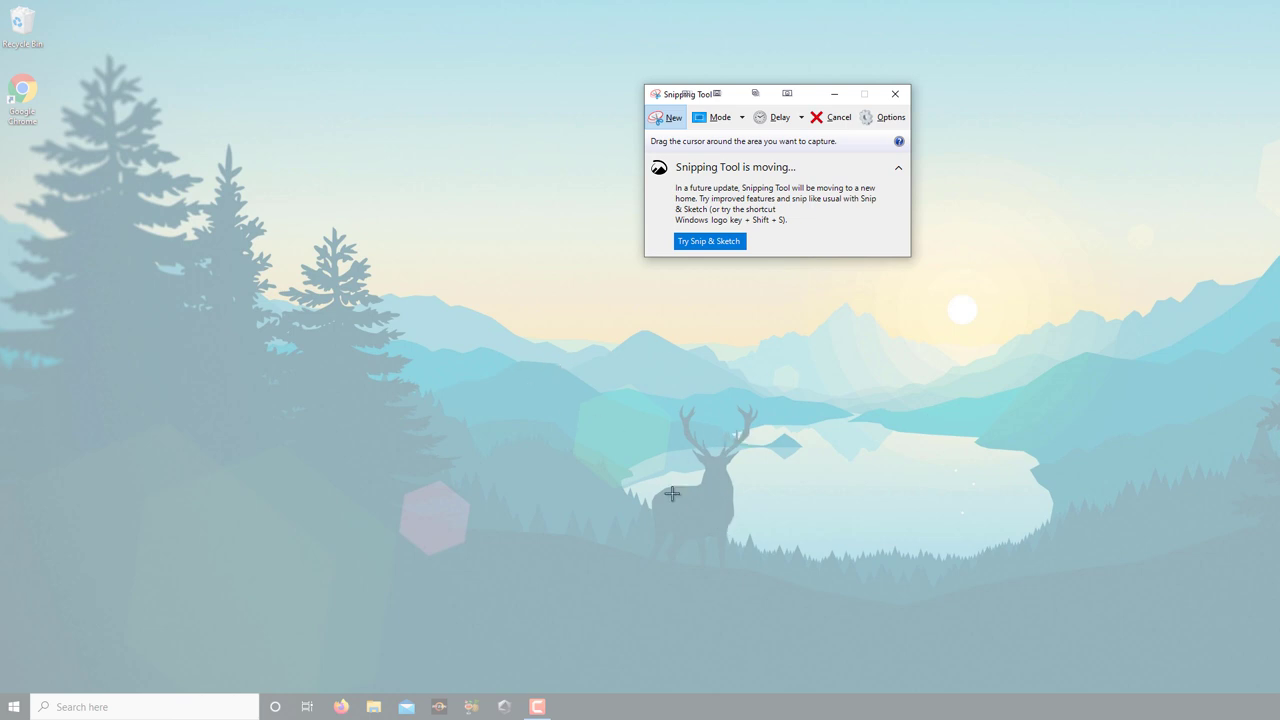
pyautogui.moveTo(474, 349); pyautogui.dragTo(921, 635)
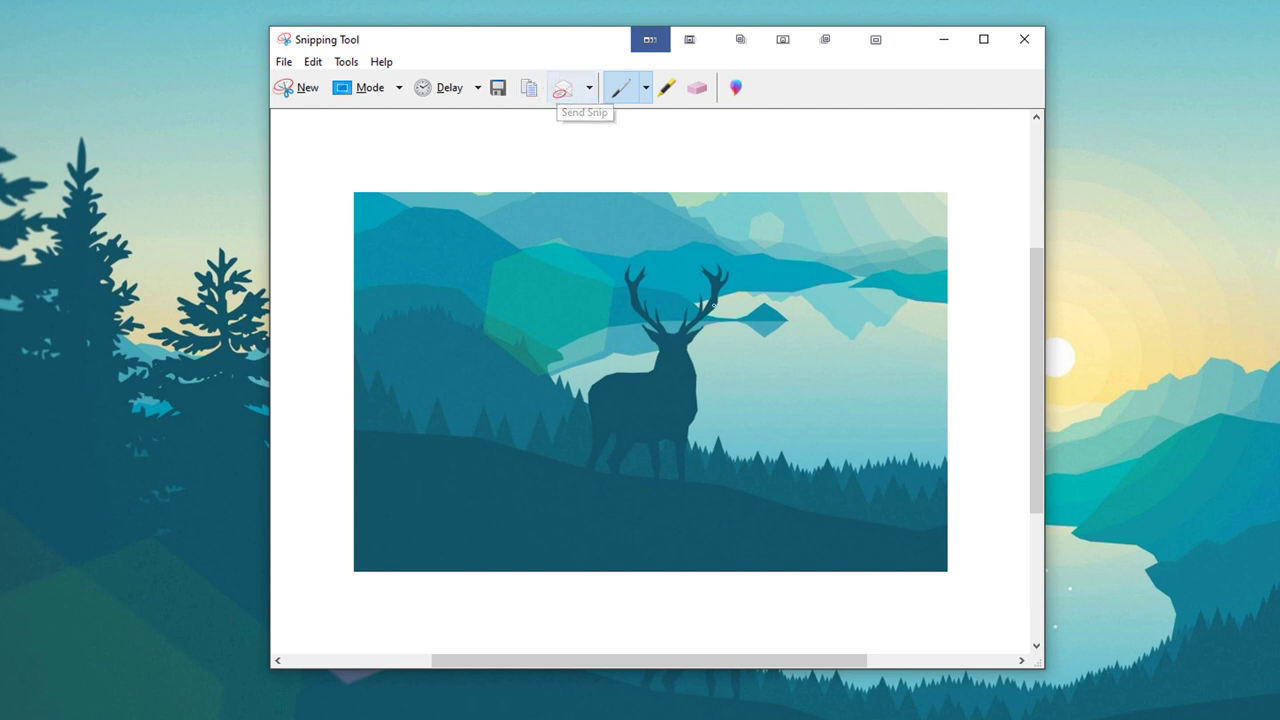
# Look at the pen's custom settings without changing them, then draw a blue loop around the deer.
pyautogui.click(646, 89)
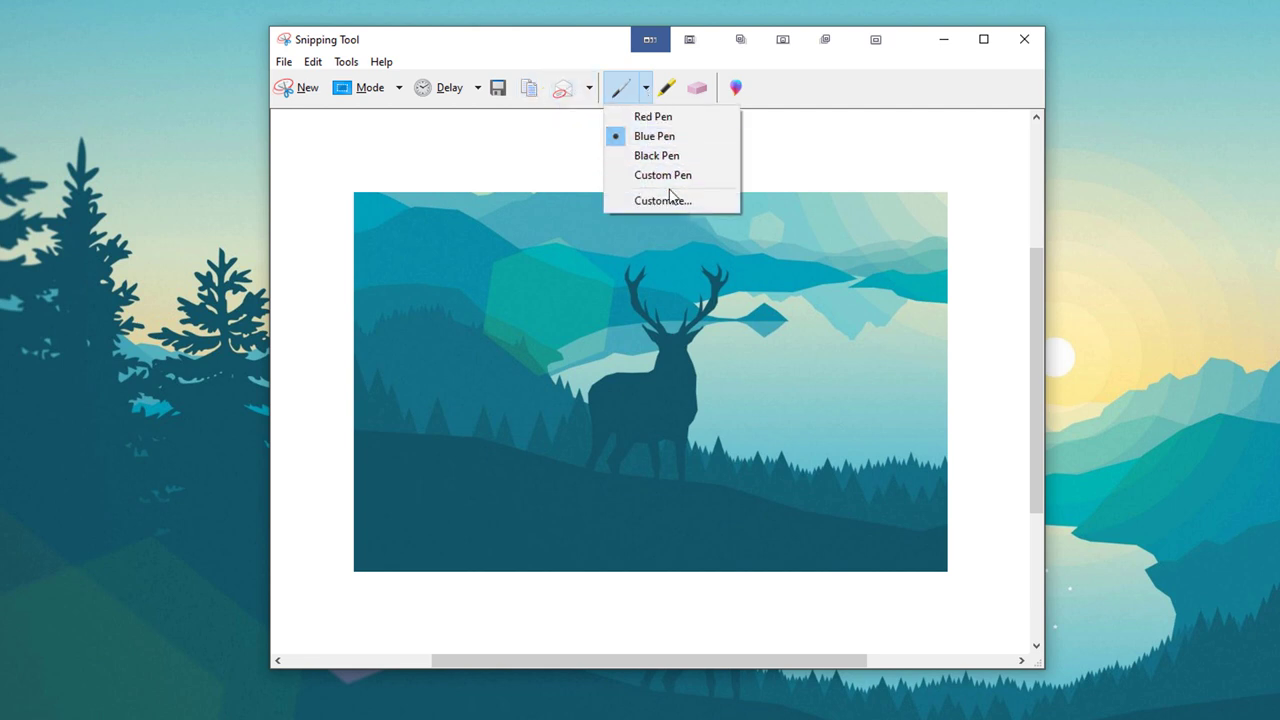
pyautogui.click(663, 200)
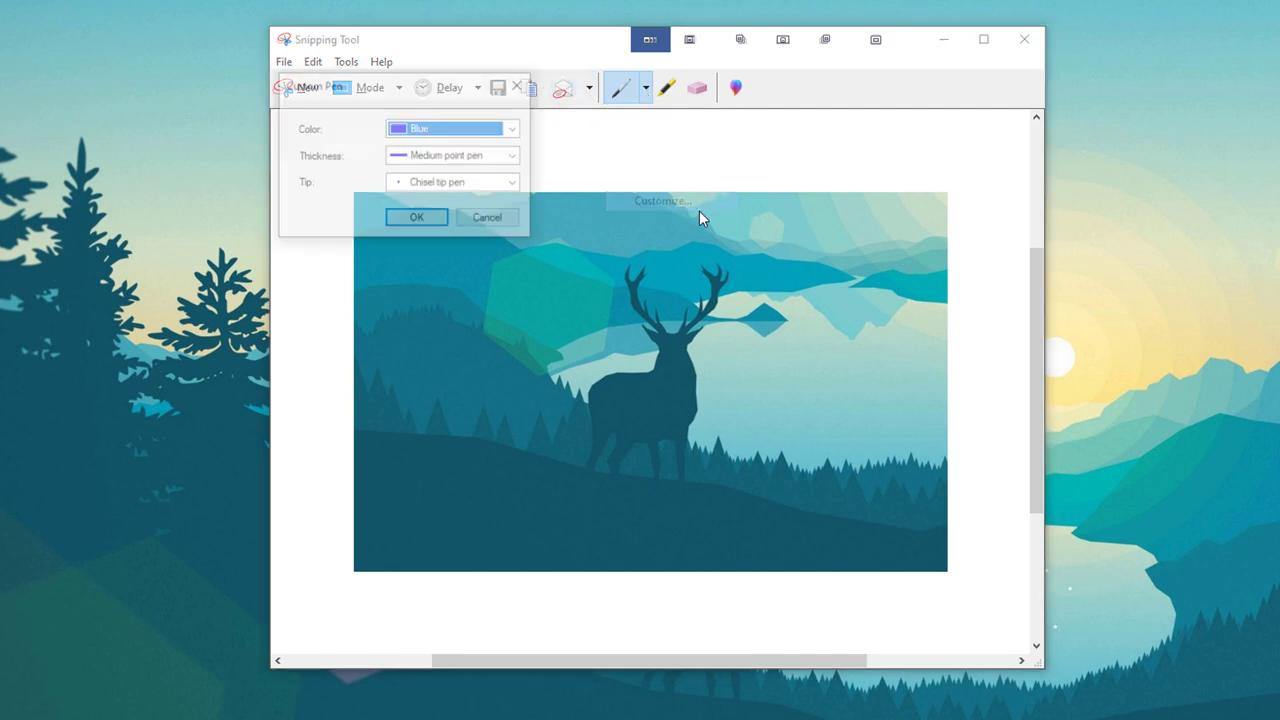
pyautogui.click(490, 222)
pyautogui.moveTo(726, 304); pyautogui.dragTo(708, 270)
# Highlight across the deer, erase all marks, and close the snip unsaved.
pyautogui.click(666, 88)
pyautogui.moveTo(602, 393); pyautogui.dragTo(716, 394)
pyautogui.click(698, 89)
pyautogui.click(698, 89)
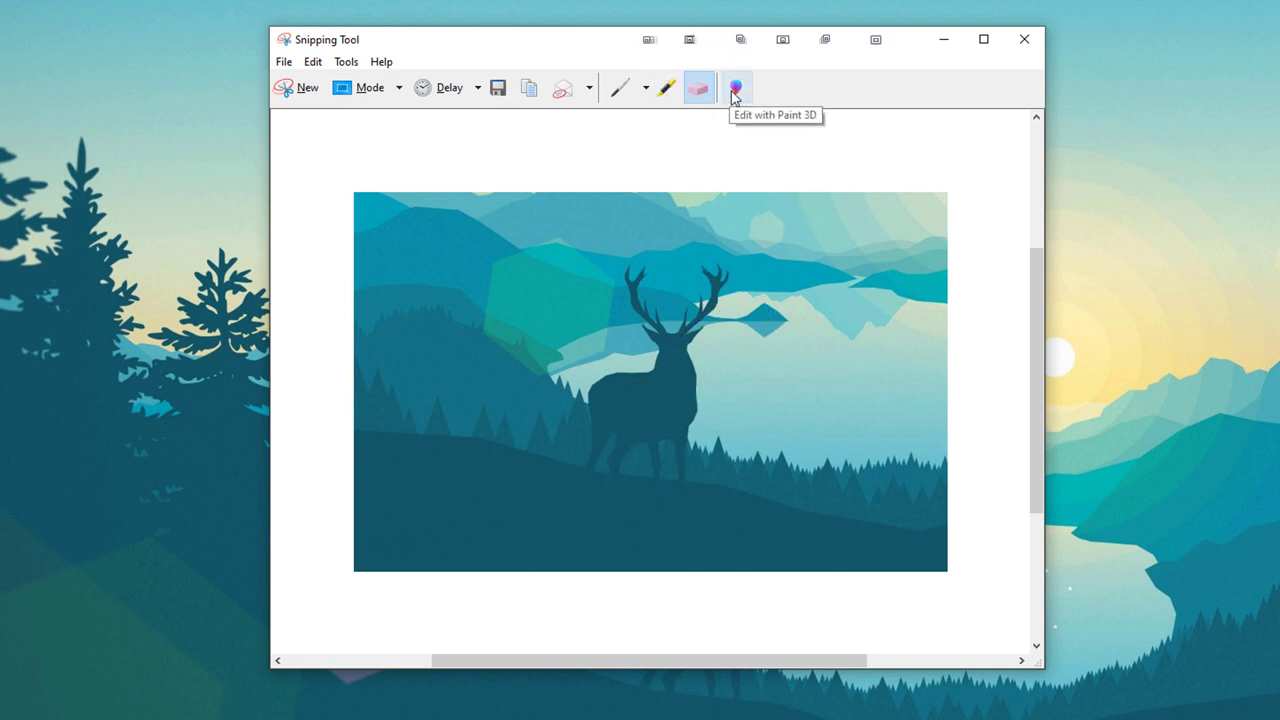
pyautogui.click(1024, 39)
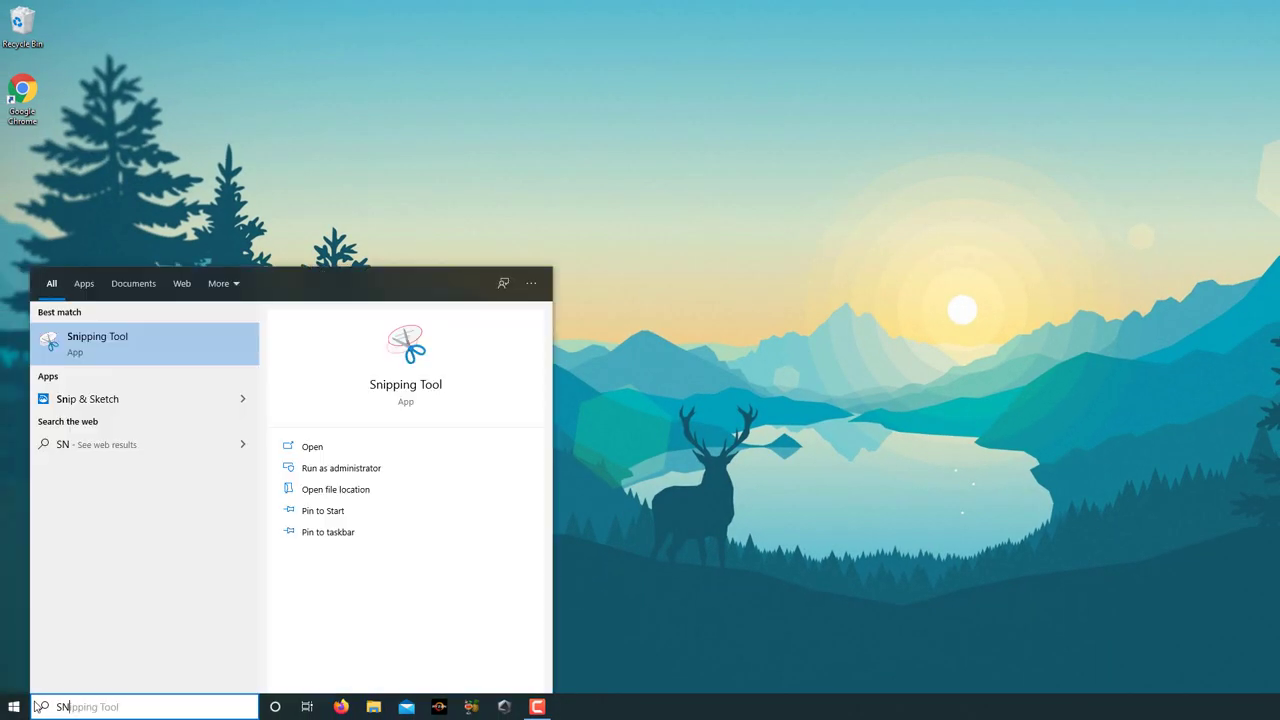
# Launch Snip & Sketch from search, look at the delay options, then start a New snip.
pyautogui.press('Down')
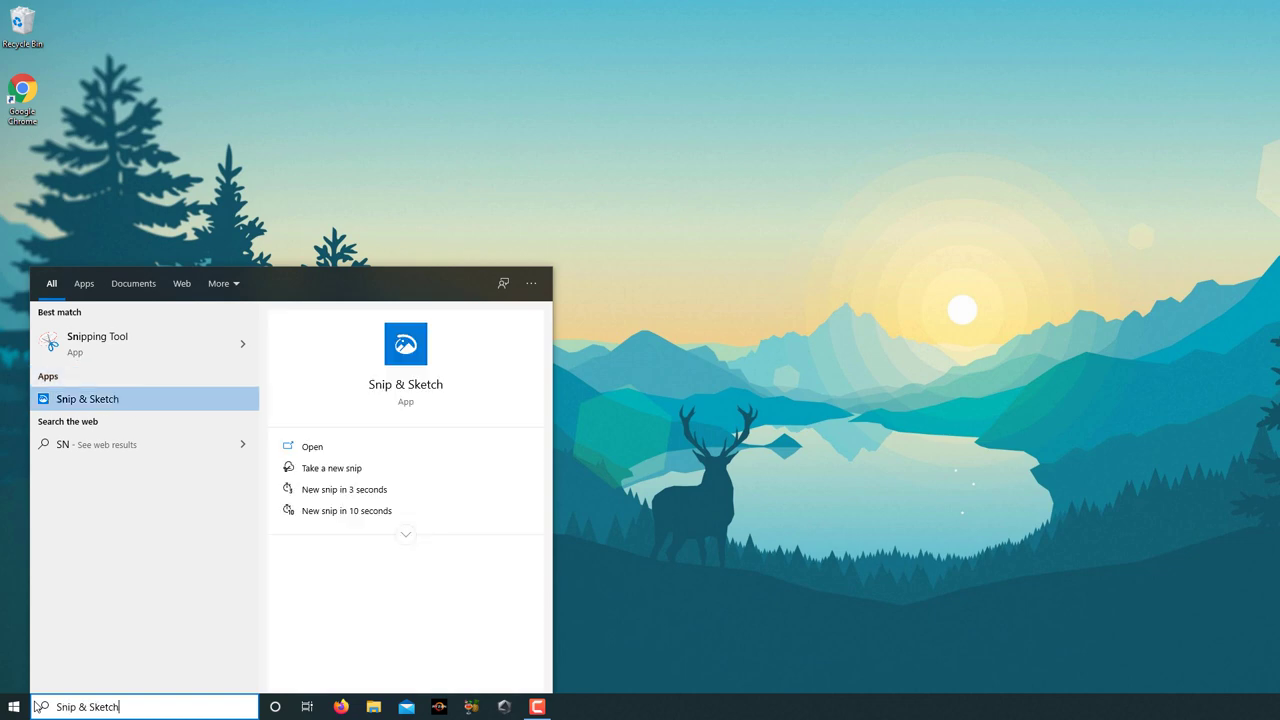
pyautogui.press('Return')
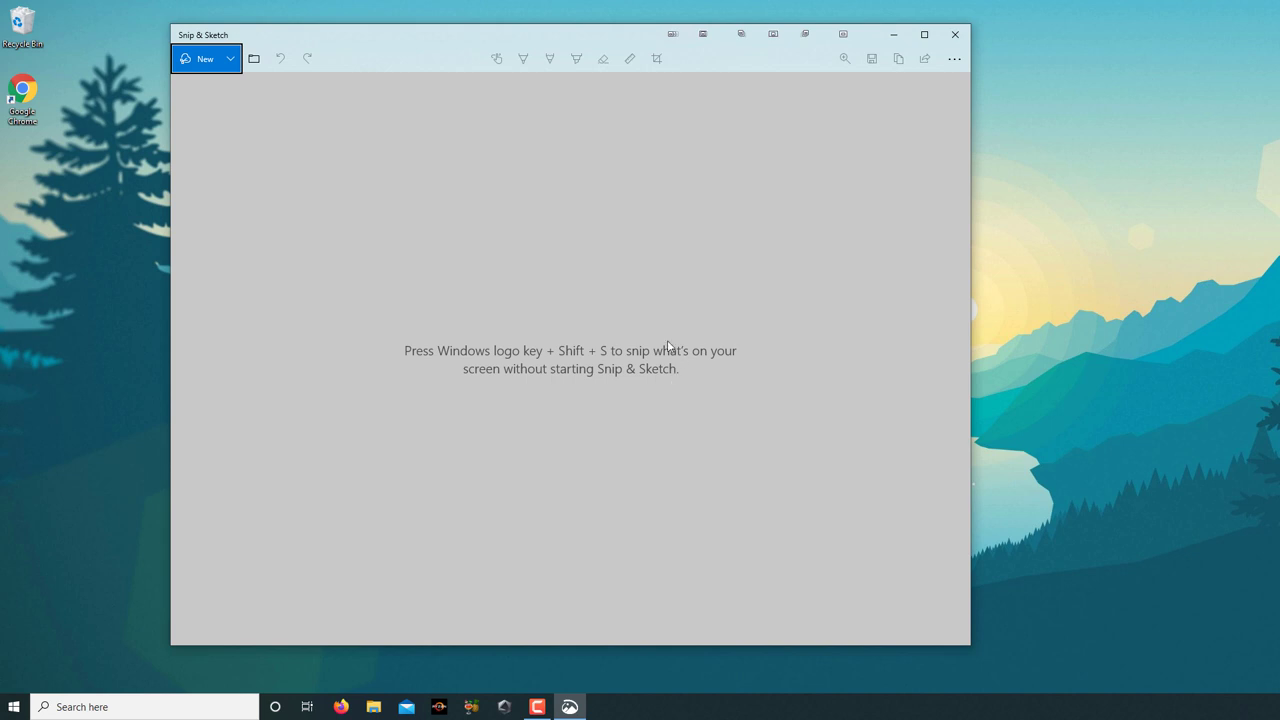
pyautogui.click(230, 58)
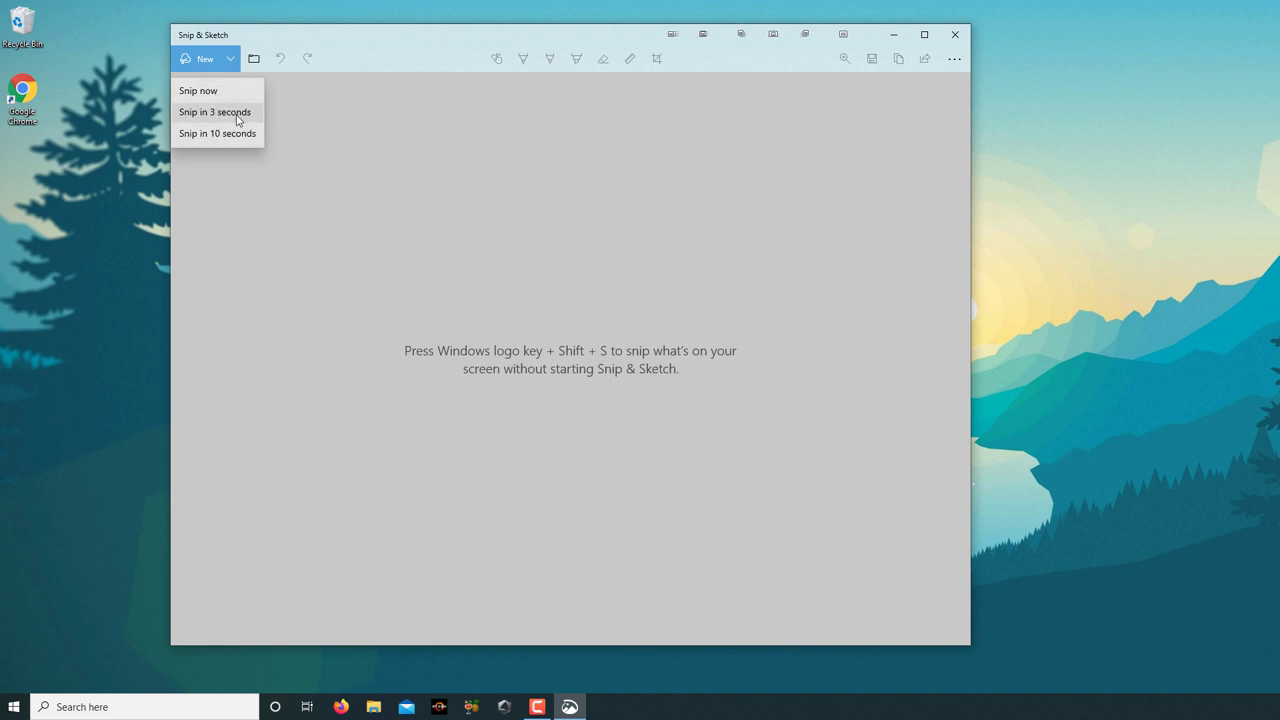
pyautogui.click(270, 42)
pyautogui.click(185, 60)
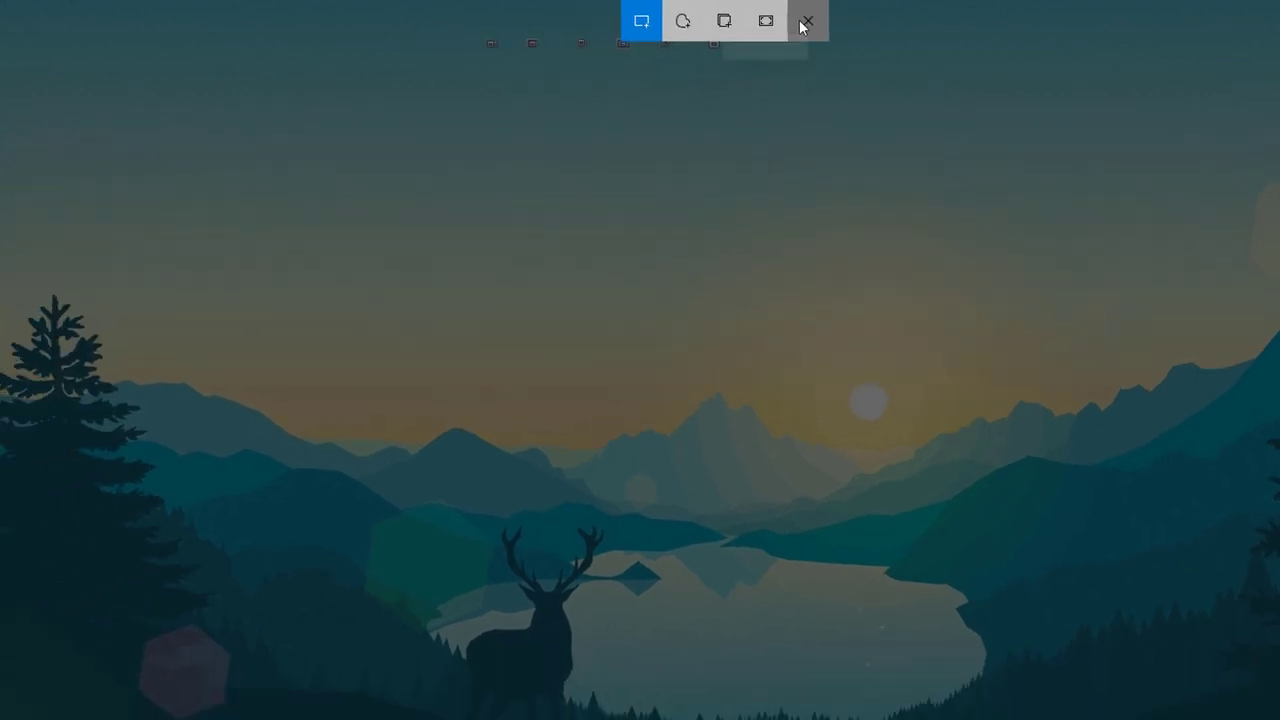
# Cancel the snip overlay and open File Explorer on the Pictures folder near centre.
pyautogui.click(757, 22)
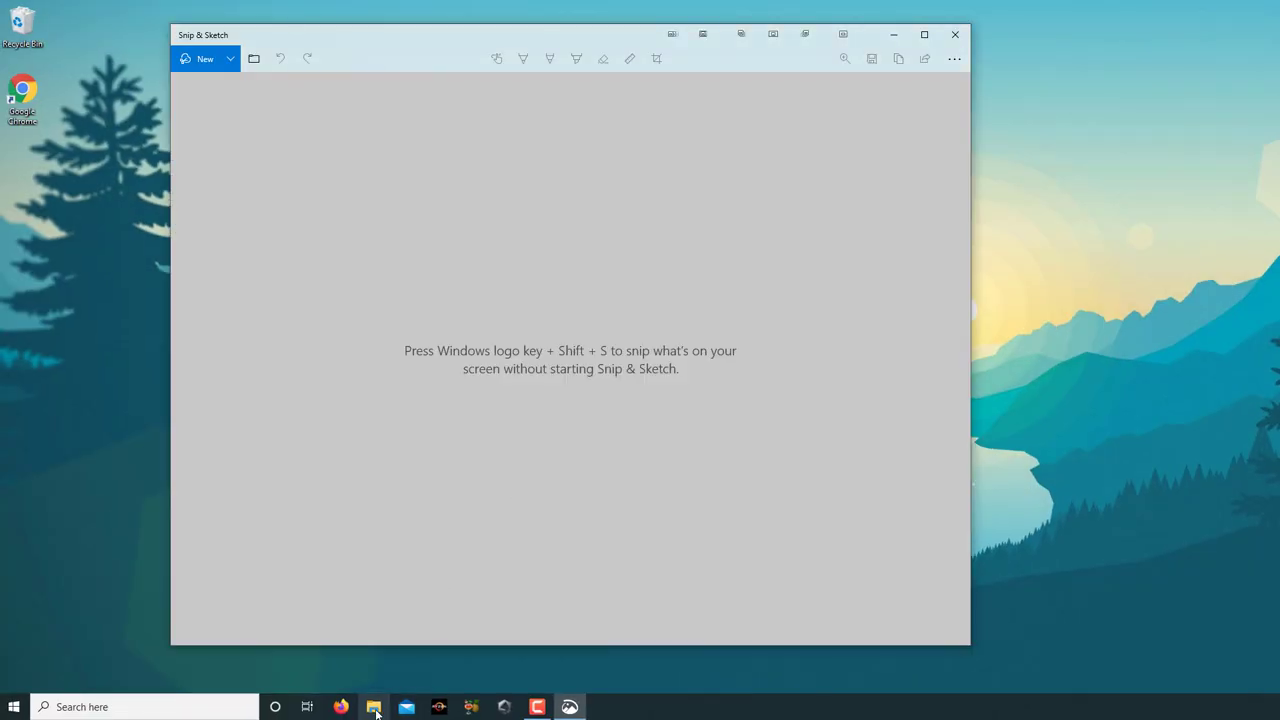
pyautogui.click(374, 707)
pyautogui.moveTo(470, 84); pyautogui.dragTo(596, 88)
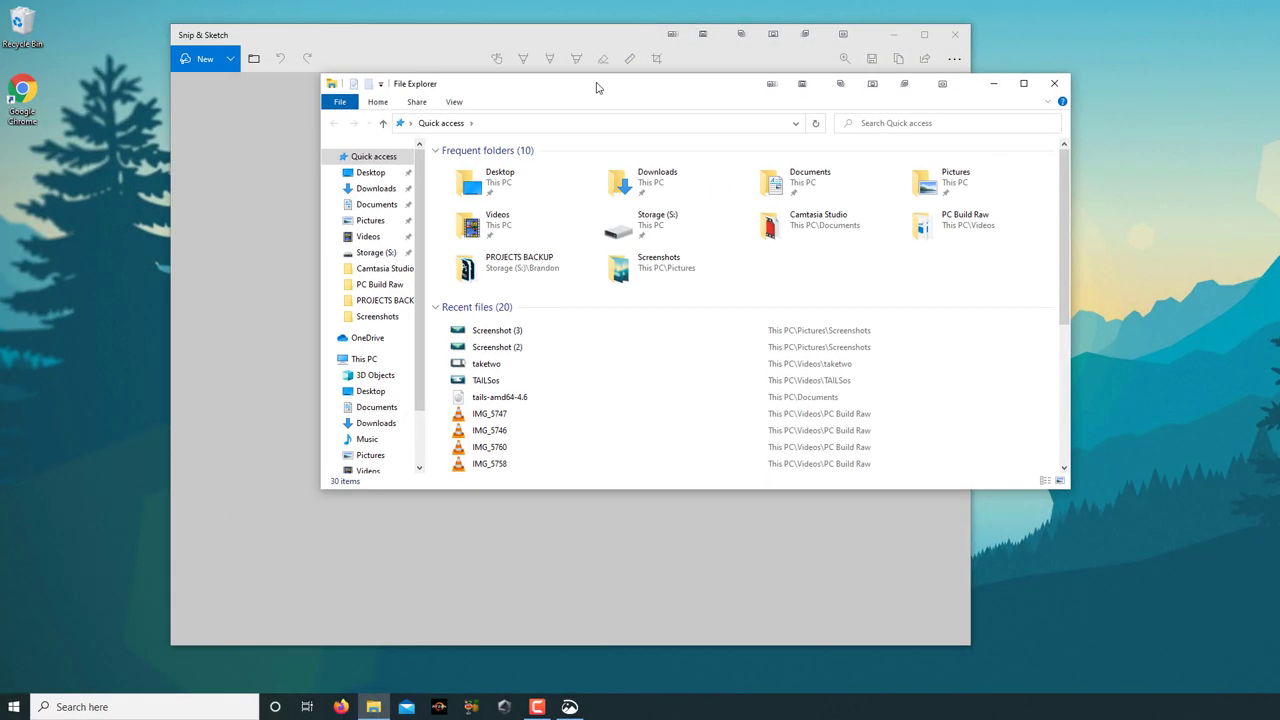
pyautogui.click(372, 221)
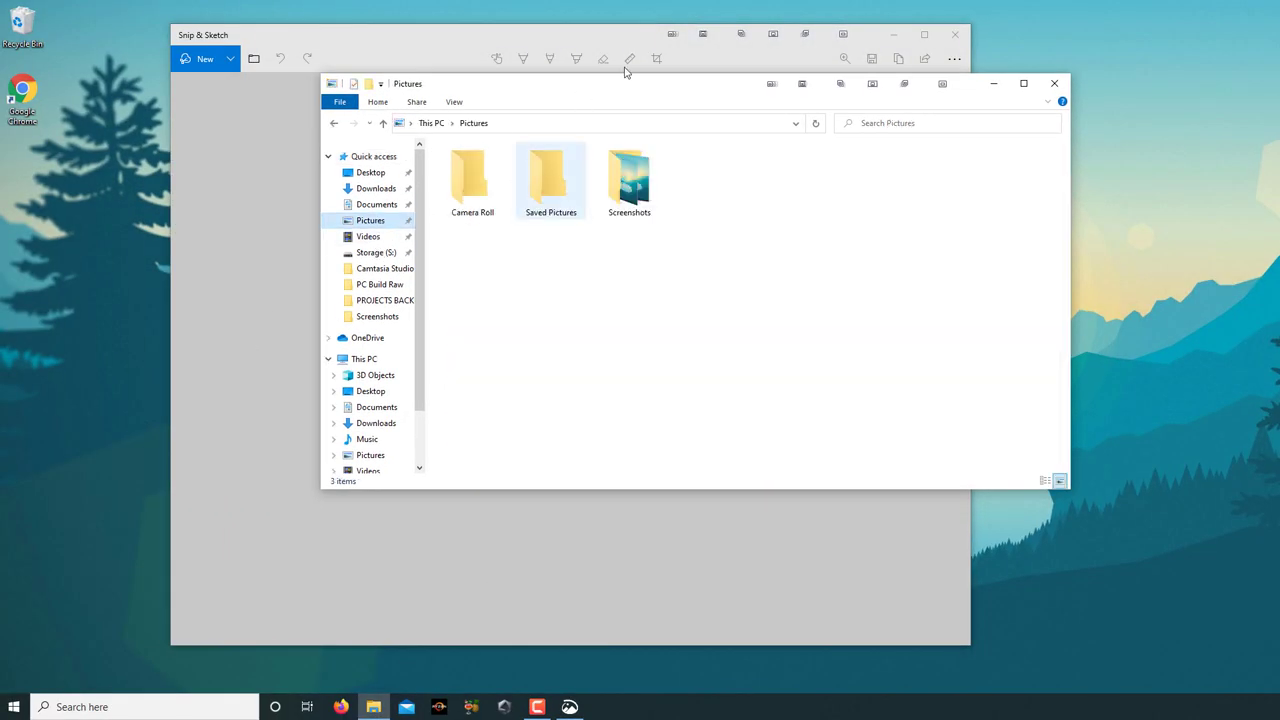
# Capture the File Explorer window with a New Window snip in Snip & Sketch.
pyautogui.click(472, 40)
pyautogui.click(203, 58)
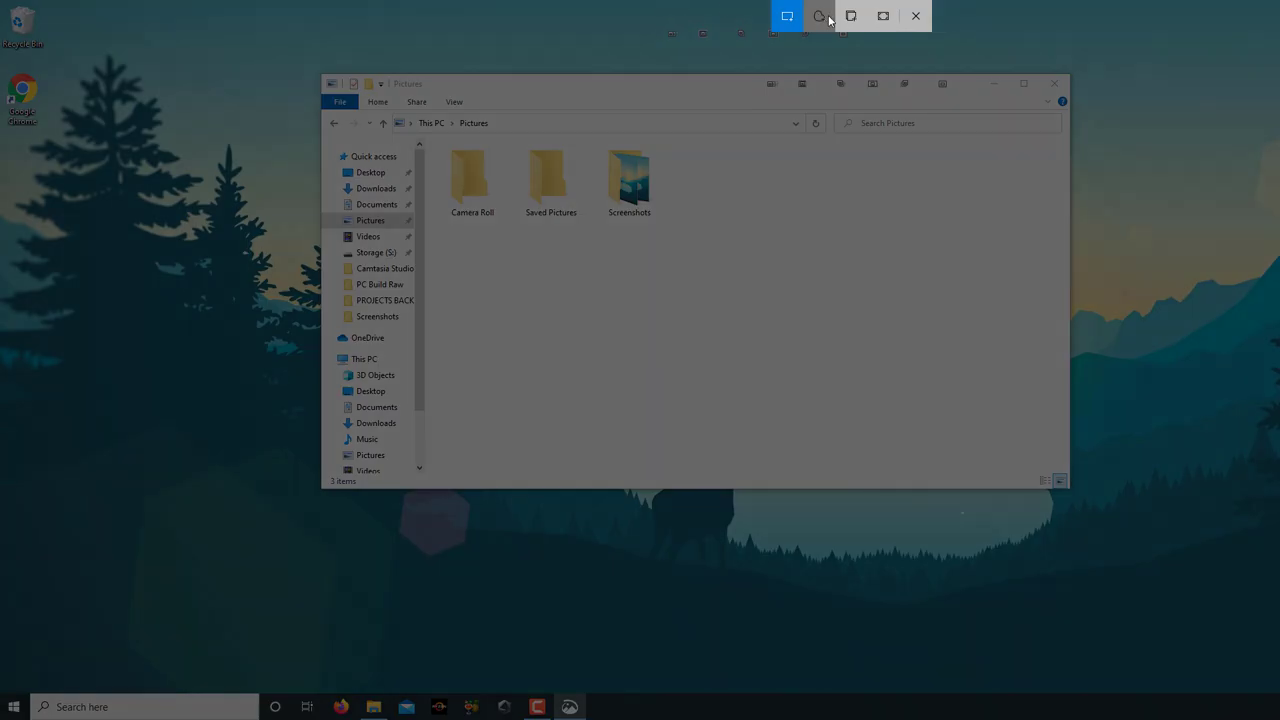
pyautogui.click(849, 18)
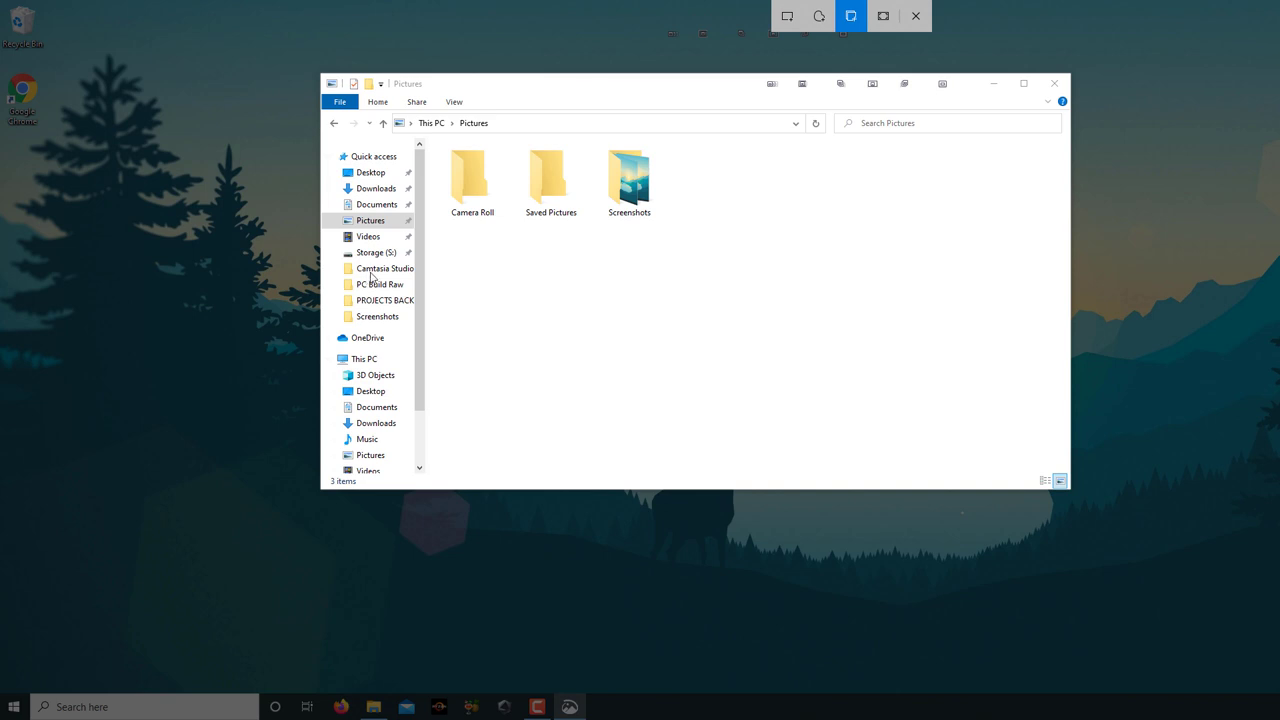
pyautogui.click(669, 93)
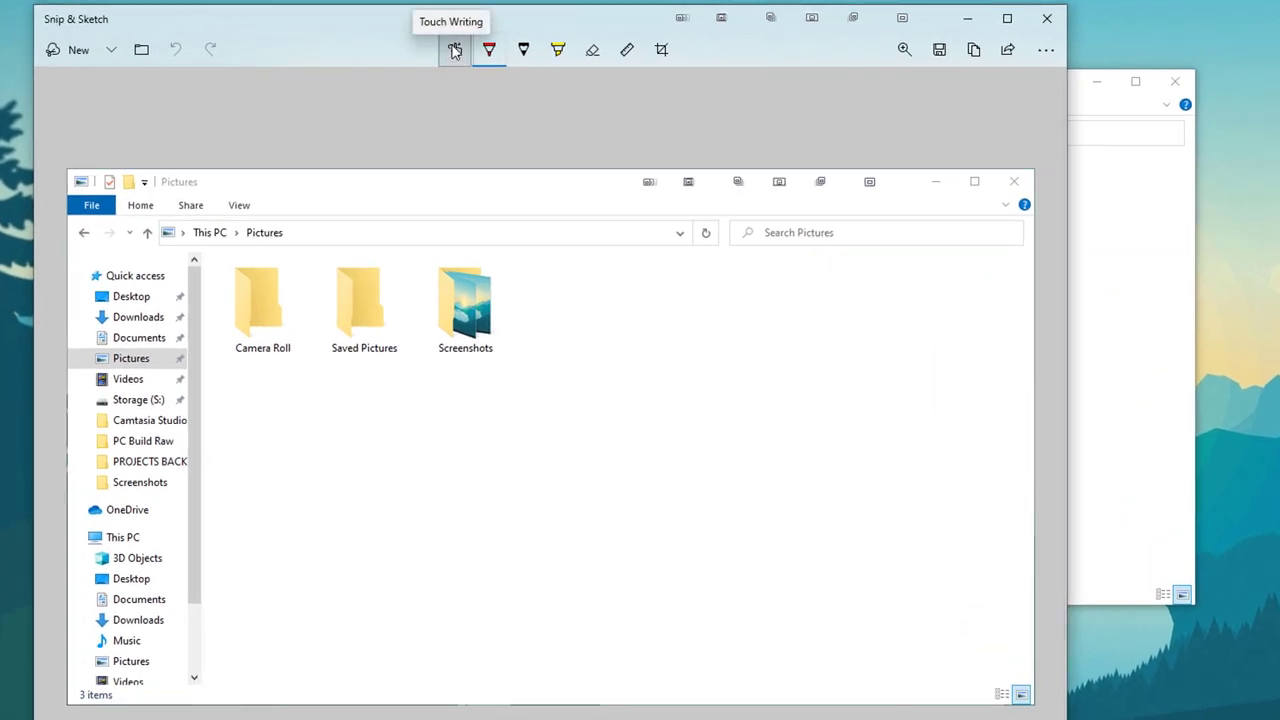
pyautogui.click(455, 50)
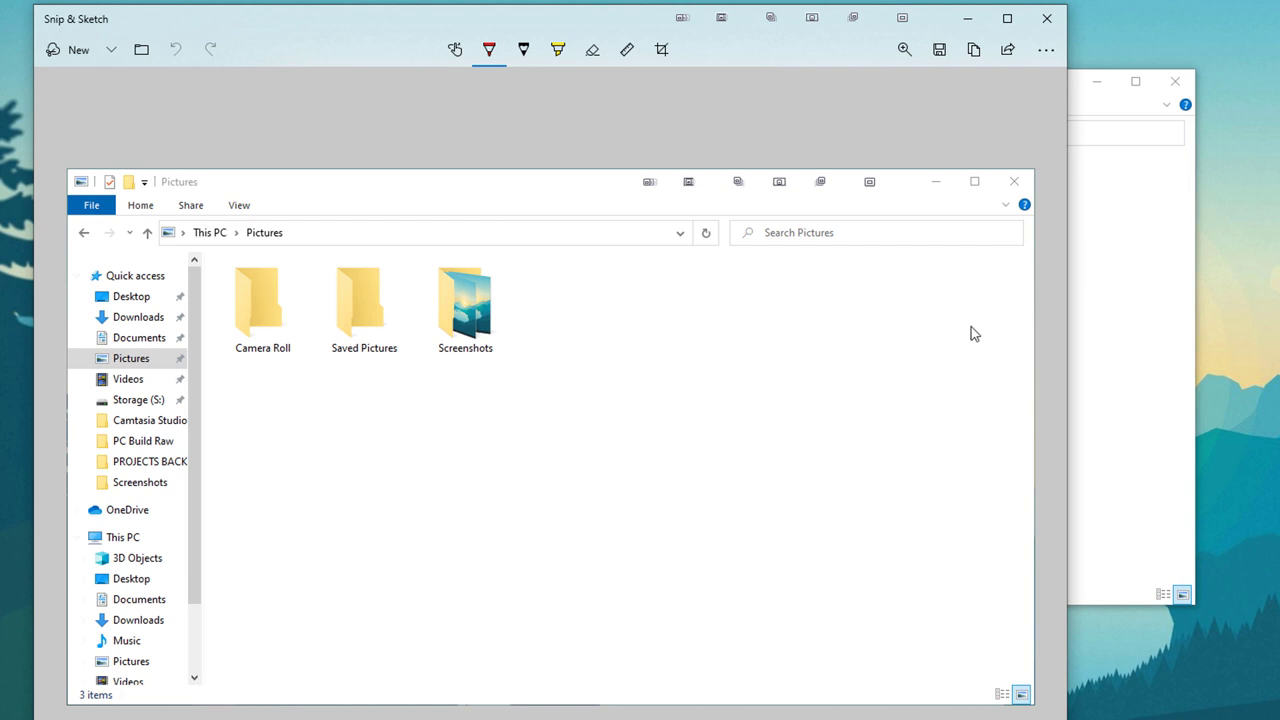
pyautogui.moveTo(601, 381)
pyautogui.mouseDown()
pyautogui.moveTo(621, 394)
pyautogui.moveTo(688, 370)
pyautogui.mouseUp()
pyautogui.click(523, 49)
pyautogui.moveTo(648, 323); pyautogui.dragTo(749, 323)
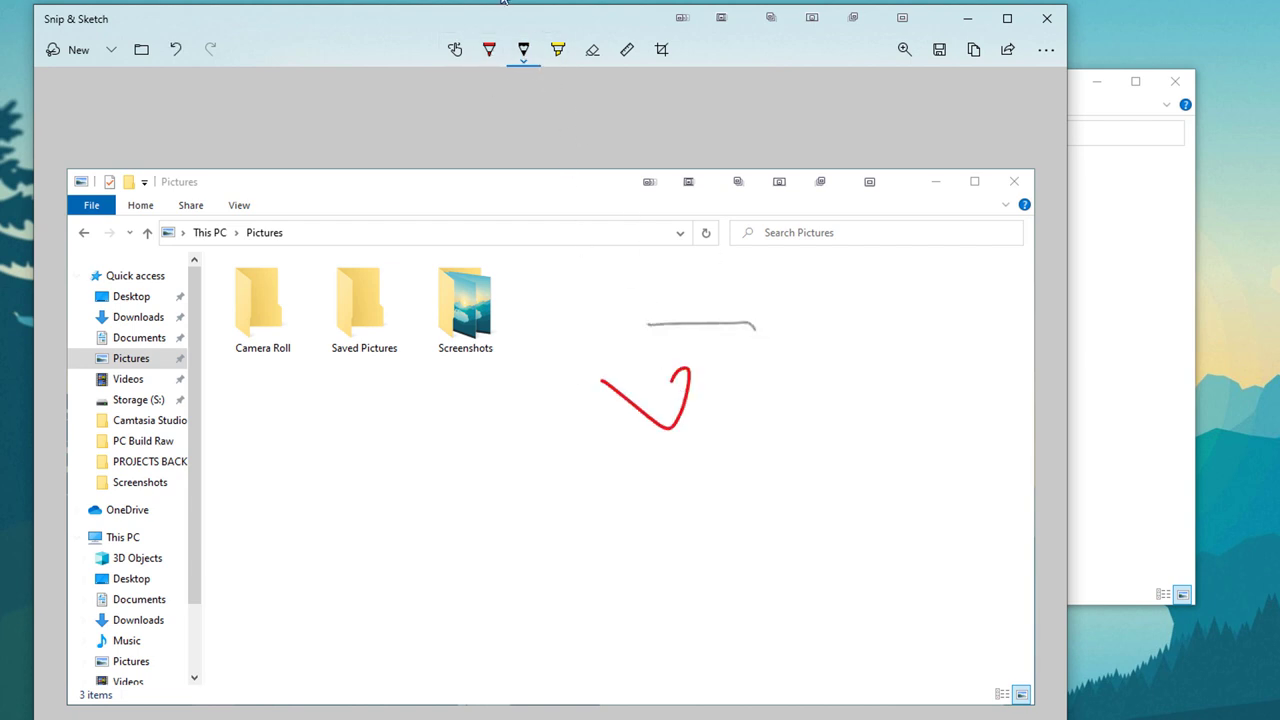
pyautogui.click(558, 49)
pyautogui.moveTo(246, 232); pyautogui.dragTo(283, 233)
pyautogui.click(592, 49)
pyautogui.moveTo(700, 324); pyautogui.dragTo(646, 444)
pyautogui.click(248, 238)
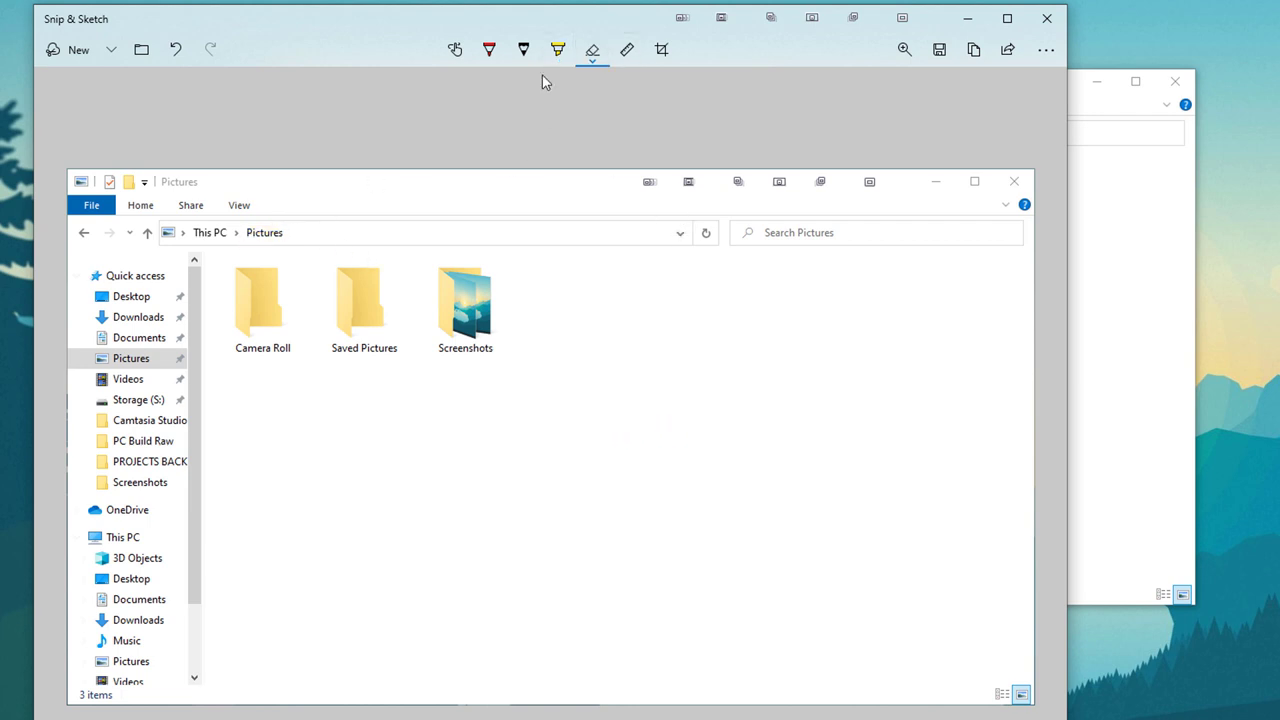
# Position the ruler on the snip, swap it for a protractor, and toggle it off and on.
pyautogui.click(627, 50)
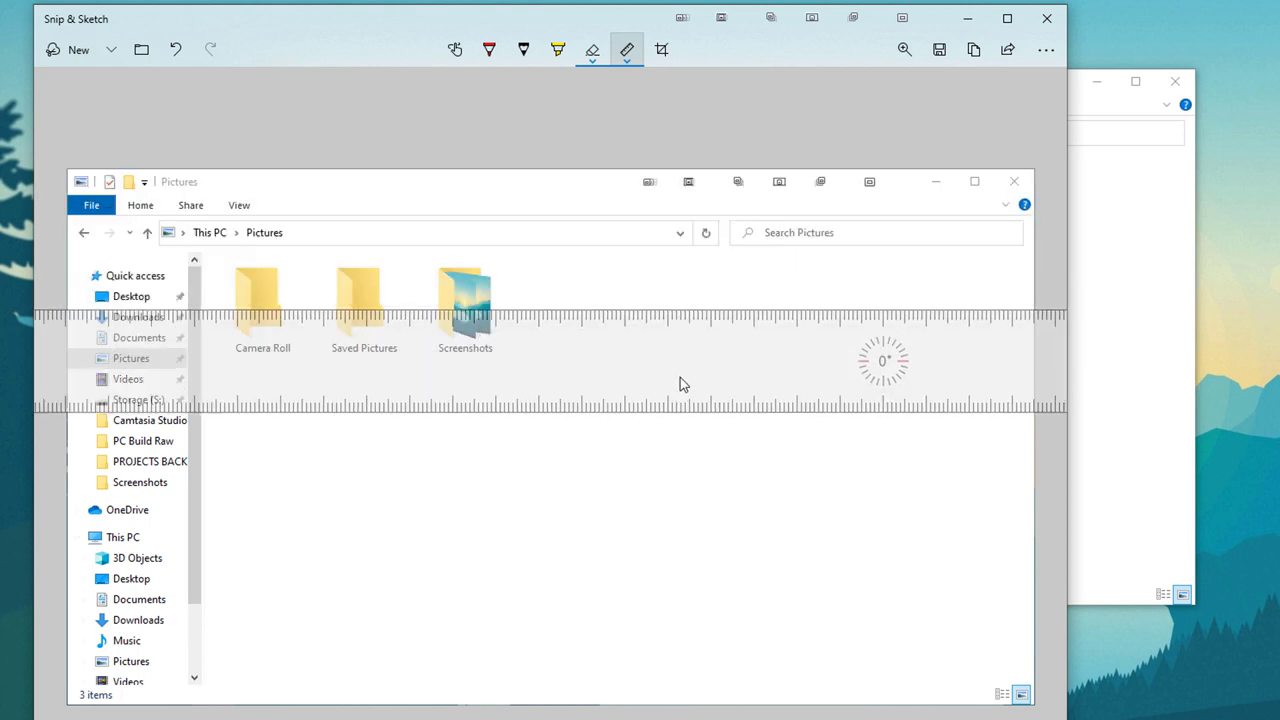
pyautogui.moveTo(680, 396); pyautogui.dragTo(979, 602)
pyautogui.moveTo(623, 555); pyautogui.dragTo(556, 508)
pyautogui.click(625, 64)
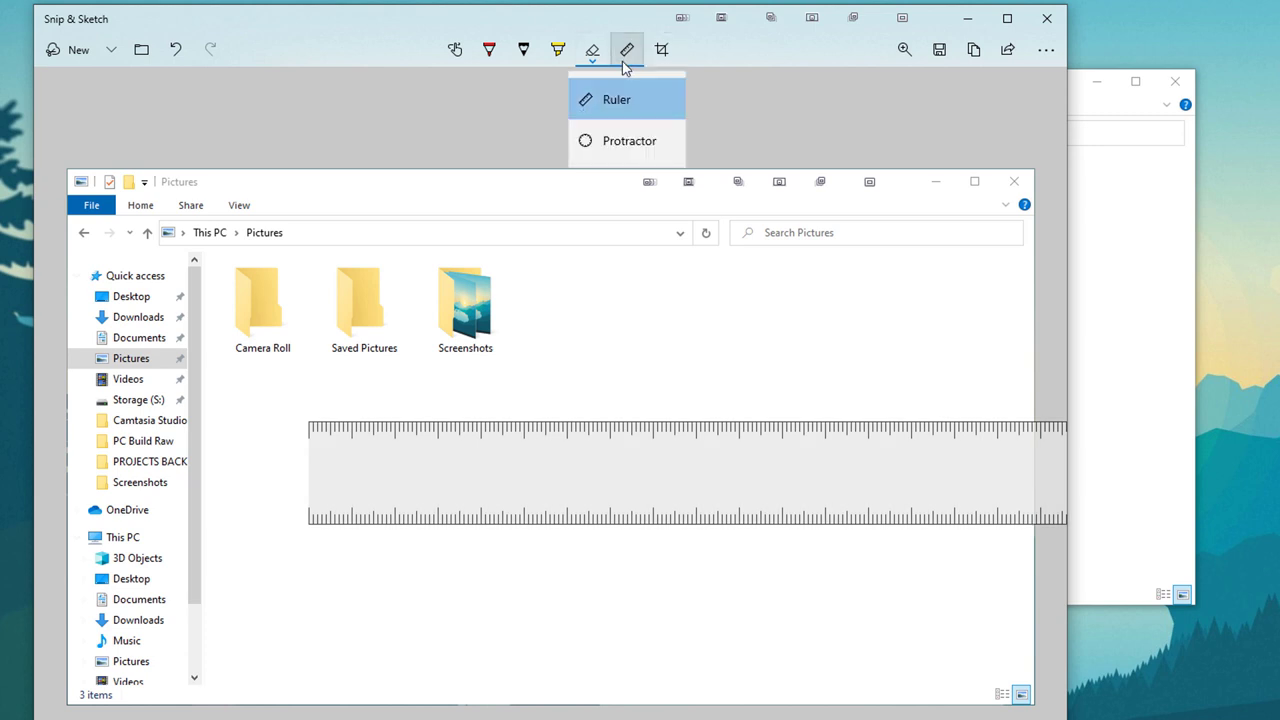
pyautogui.click(632, 141)
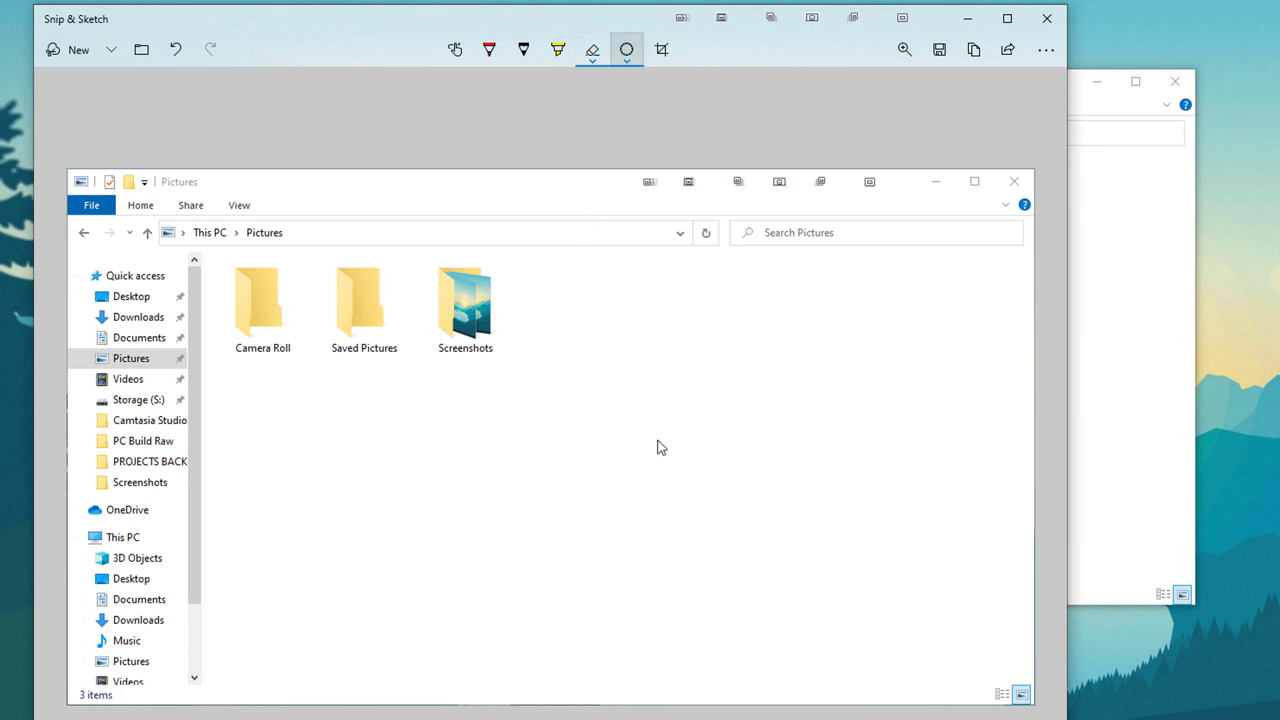
pyautogui.click(626, 49)
pyautogui.click(626, 49)
# Pull the crop's right-hand corners in around the navigation pane and three folders.
pyautogui.click(668, 52)
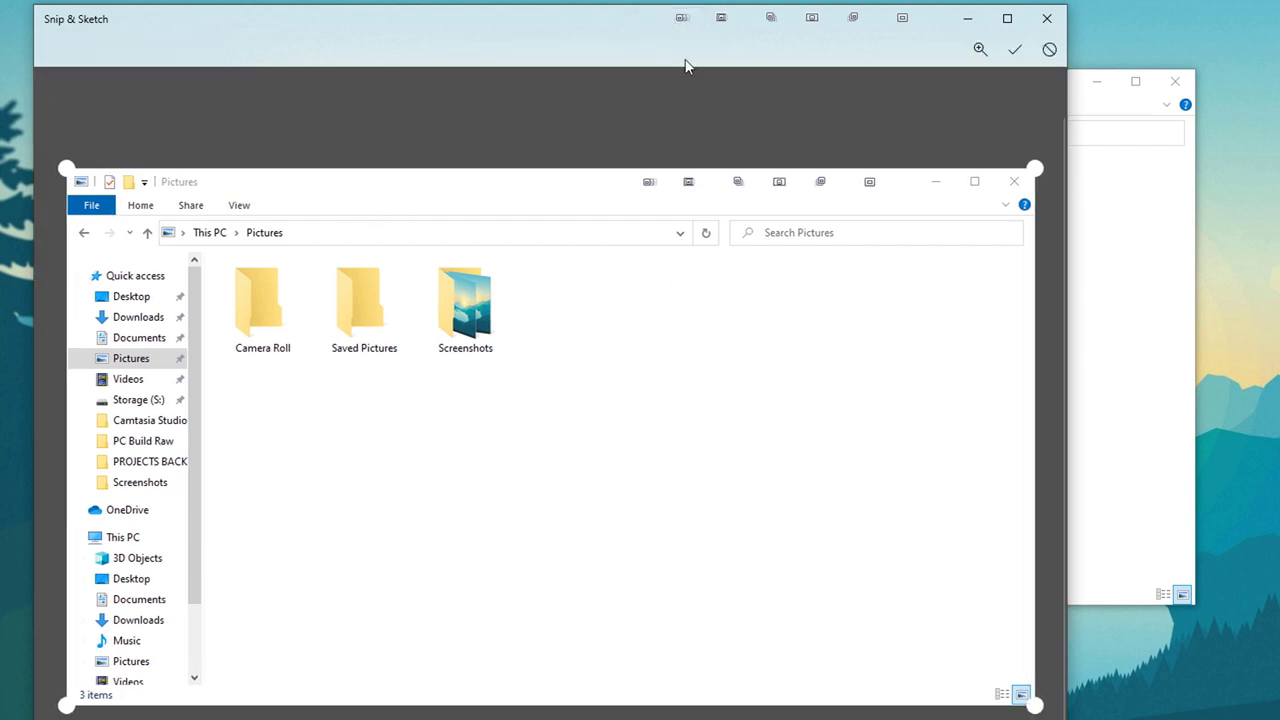
pyautogui.moveTo(1034, 175); pyautogui.dragTo(763, 183)
pyautogui.moveTo(920, 705); pyautogui.dragTo(880, 647)
pyautogui.moveTo(733, 425); pyautogui.dragTo(691, 449)
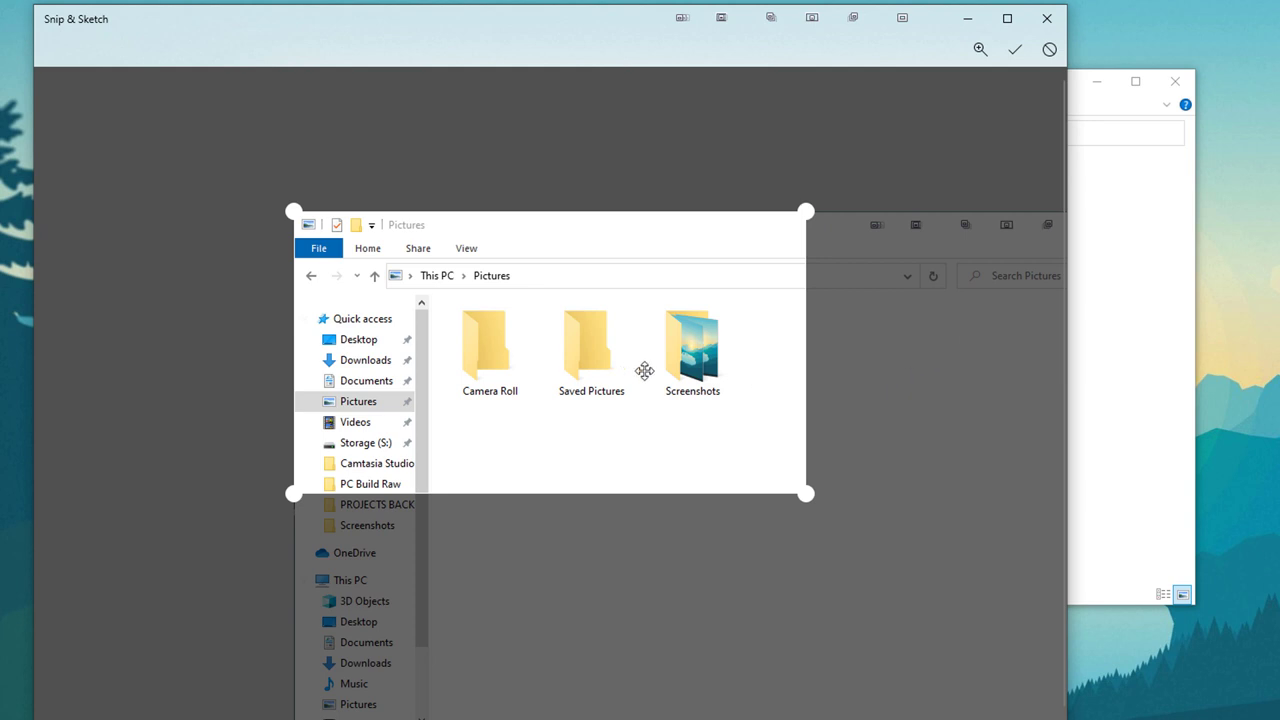
# Apply the crop, move the protractor right, and open then close the Share panel.
pyautogui.click(1015, 50)
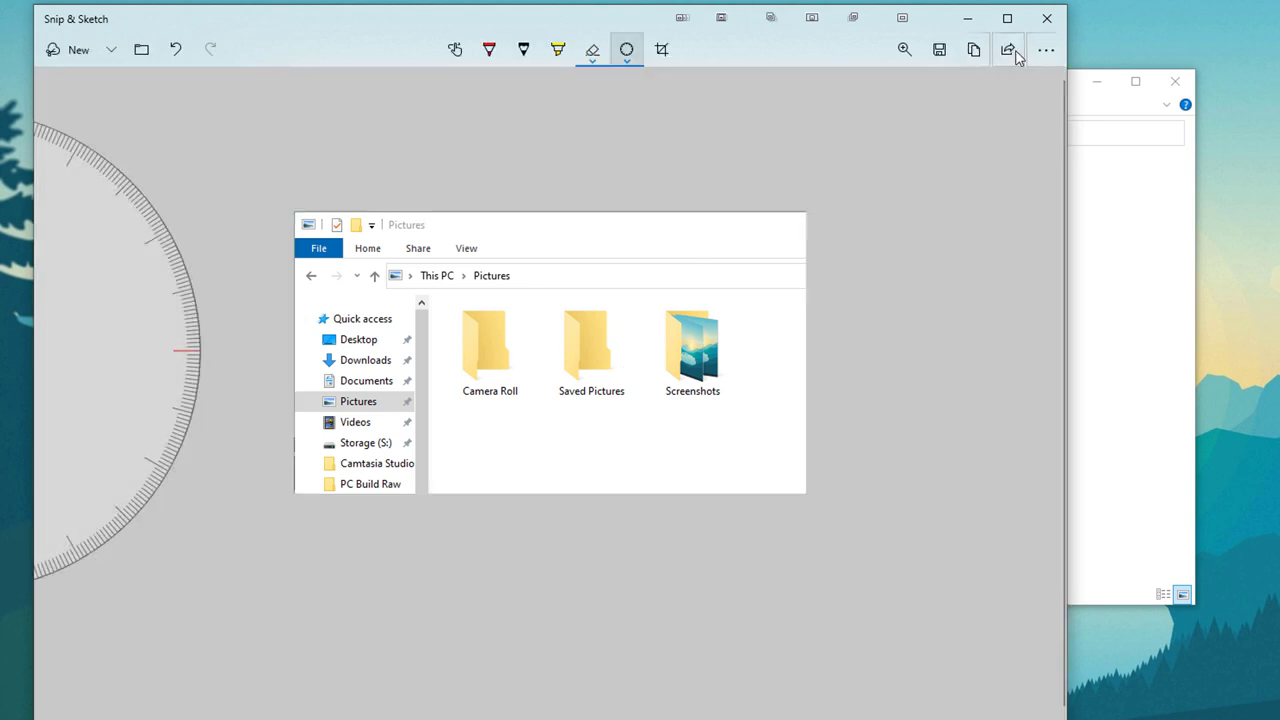
pyautogui.moveTo(97, 335); pyautogui.dragTo(915, 530)
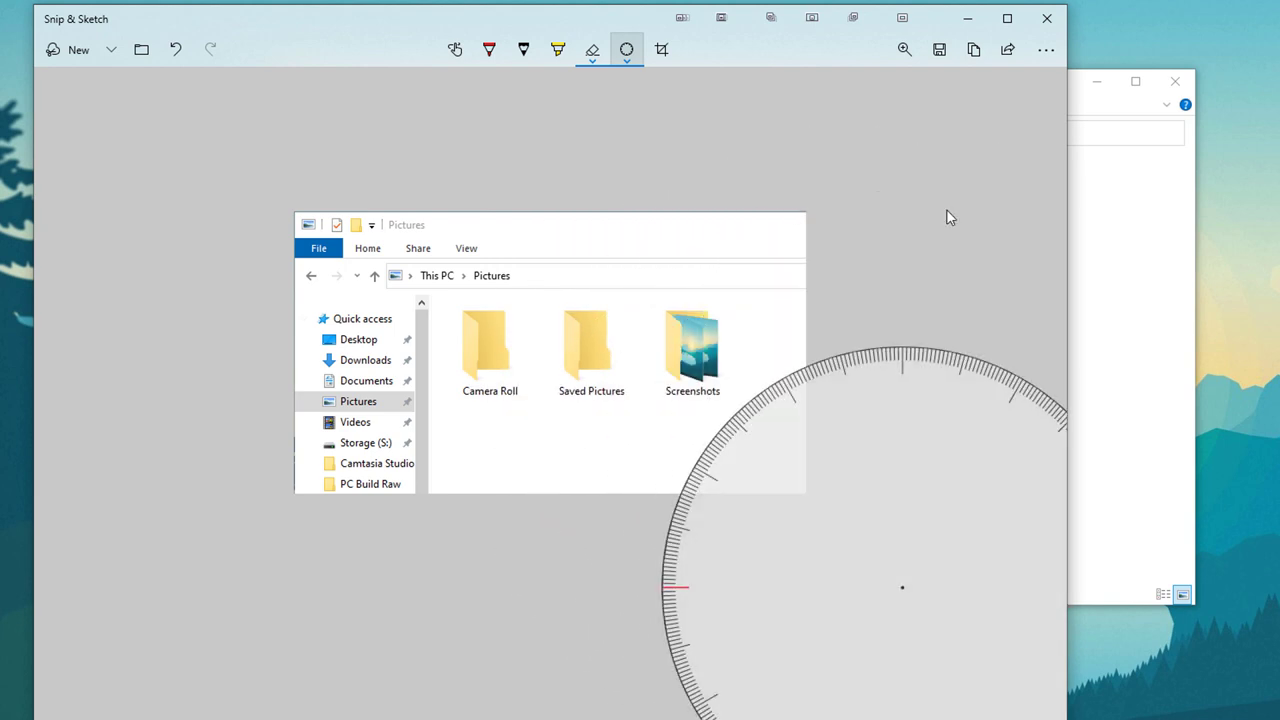
pyautogui.click(938, 55)
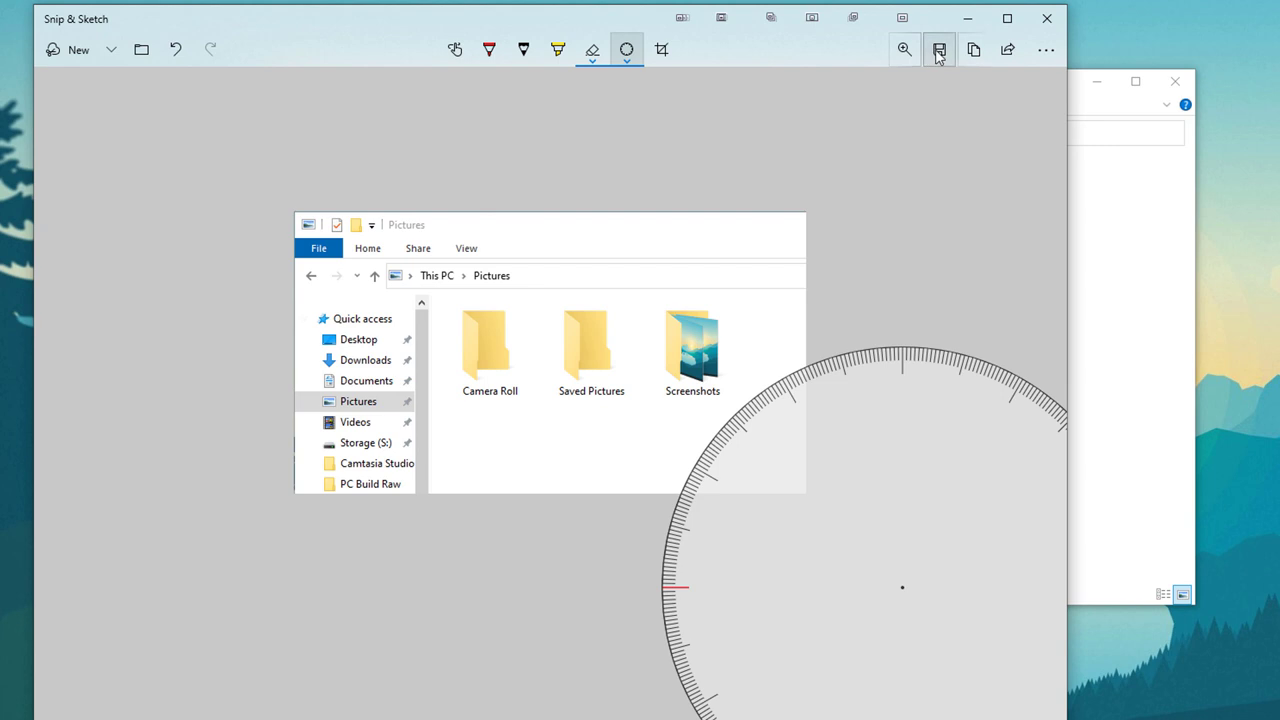
pyautogui.click(1007, 52)
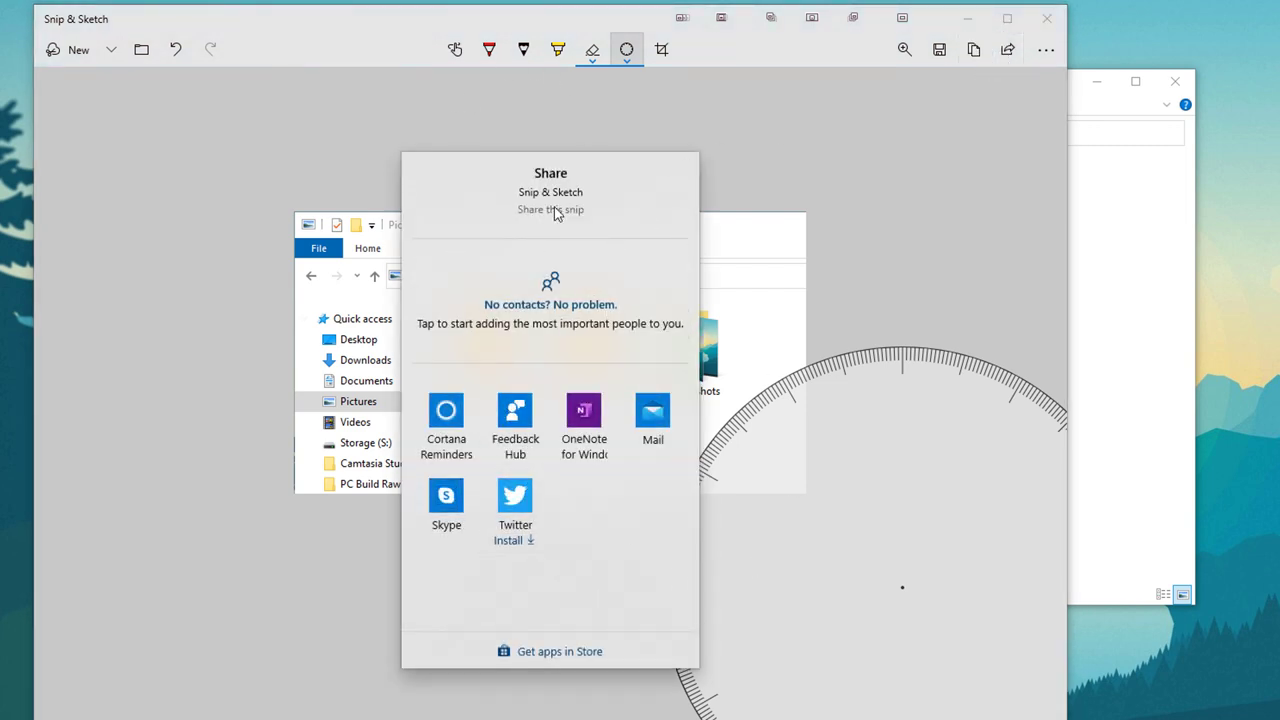
pyautogui.click(974, 154)
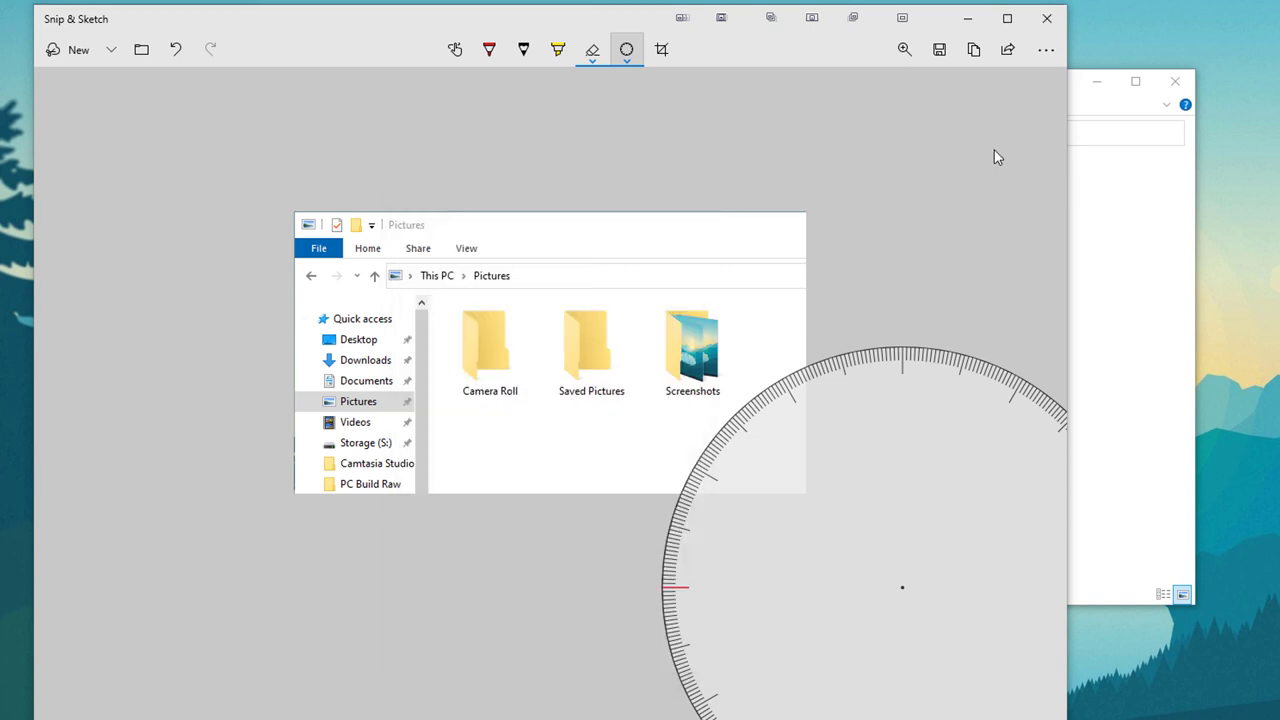
# Save the cropped snip to Pictures as 'Annotation 2020-05-15 092335.png', then close the editor.
pyautogui.click(939, 49)
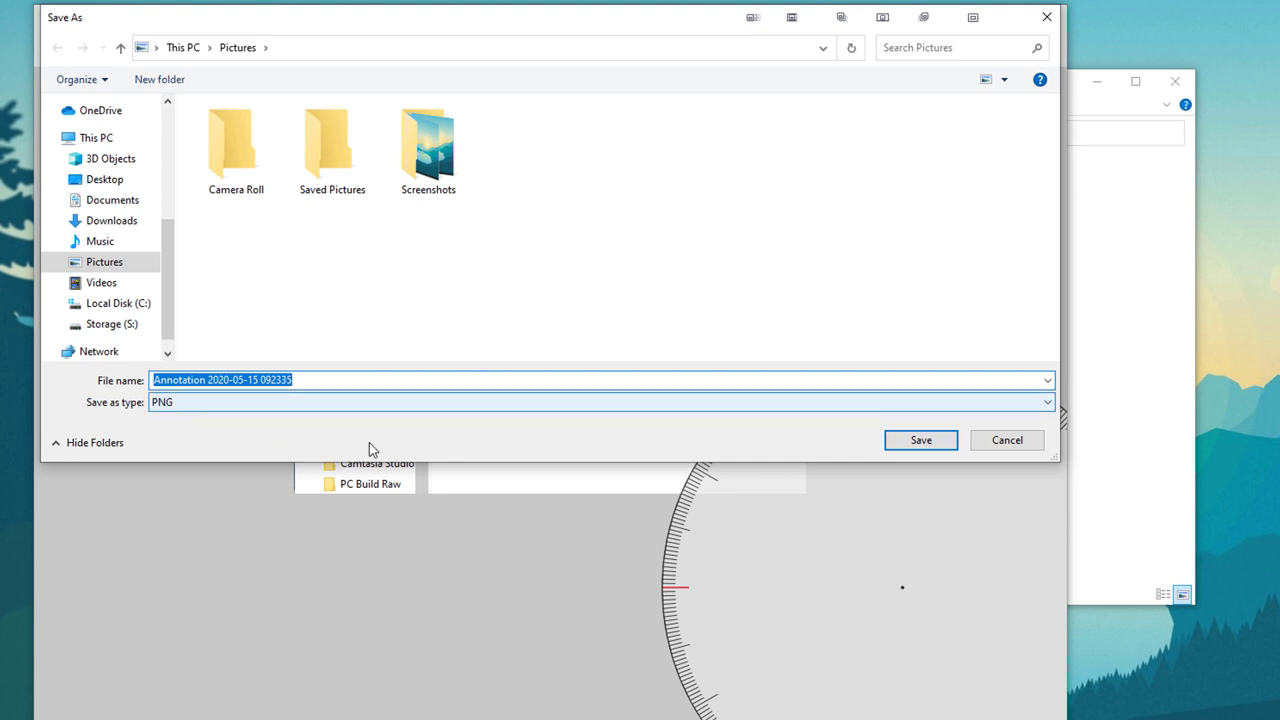
pyautogui.click(929, 447)
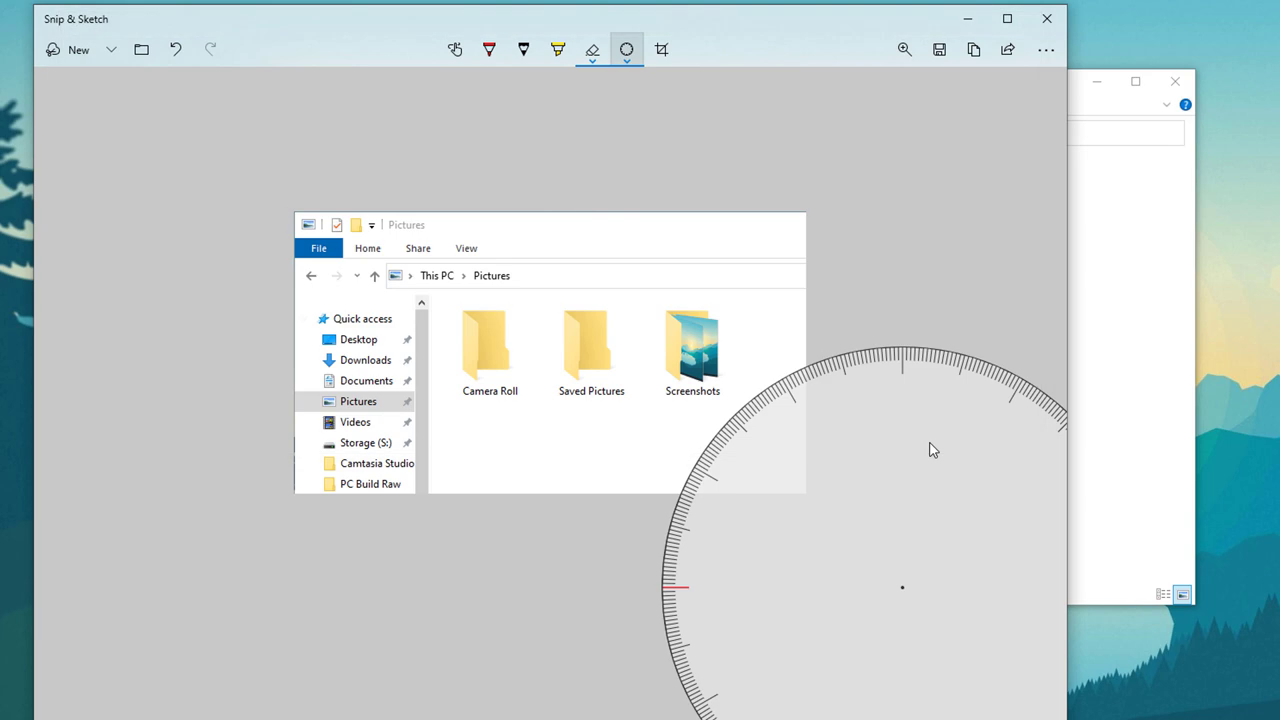
pyautogui.click(1046, 19)
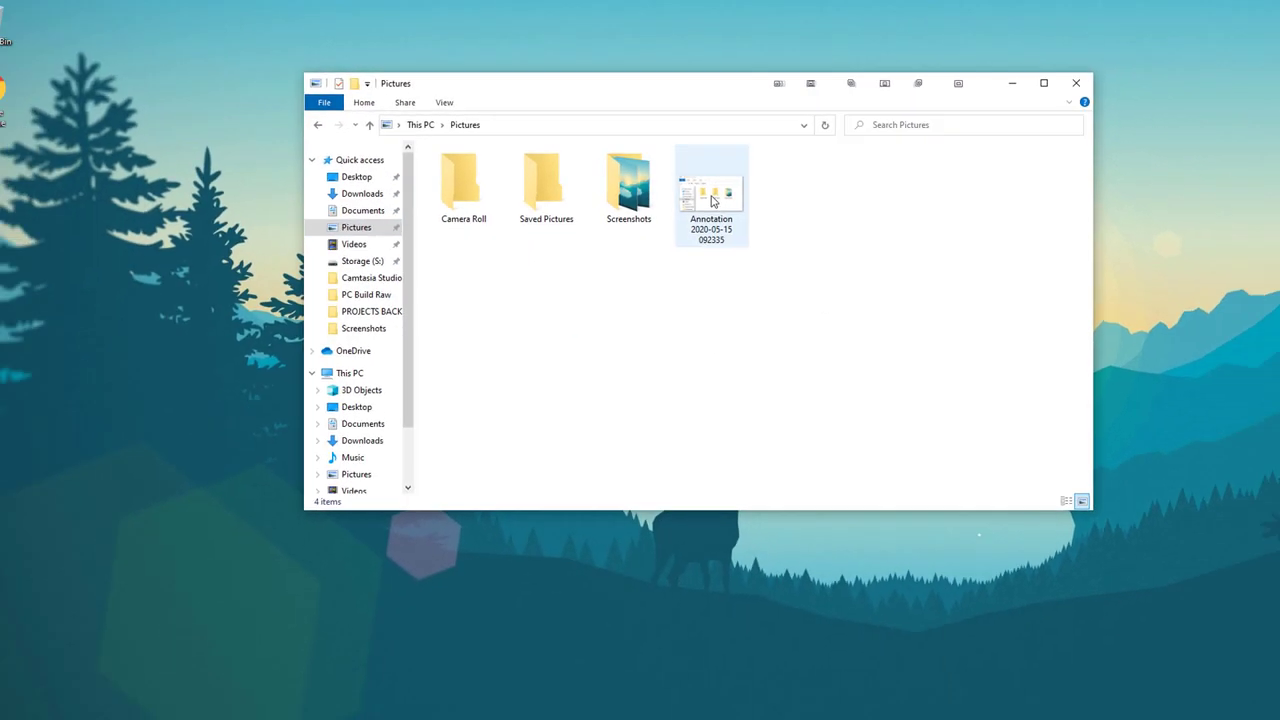
pyautogui.doubleClick(711, 201)
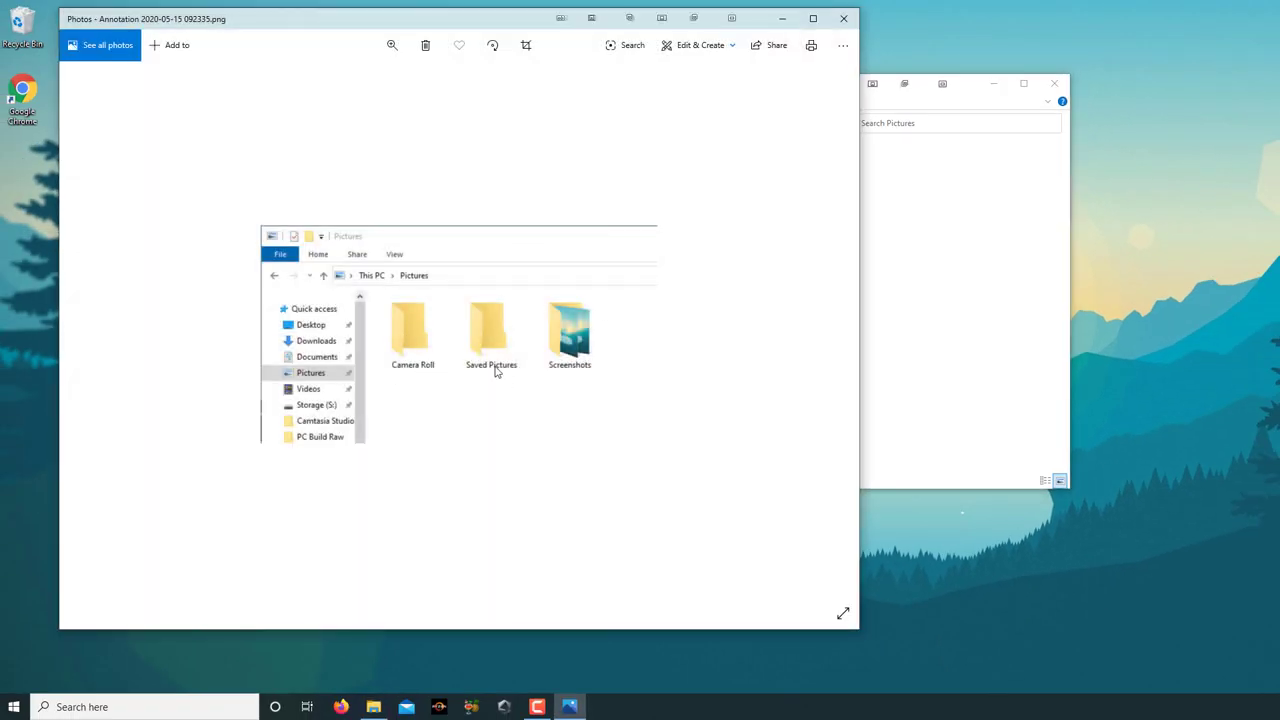
pyautogui.moveTo(432, 23); pyautogui.dragTo(588, 20)
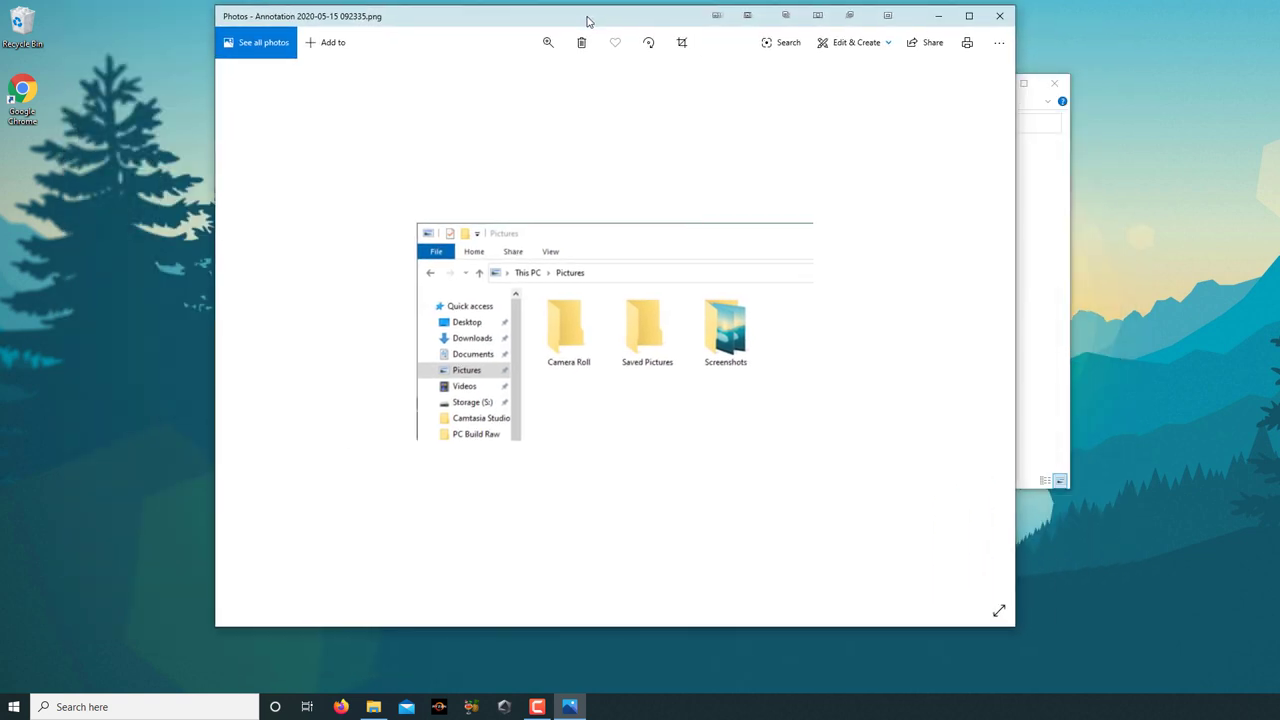
pyautogui.click(997, 15)
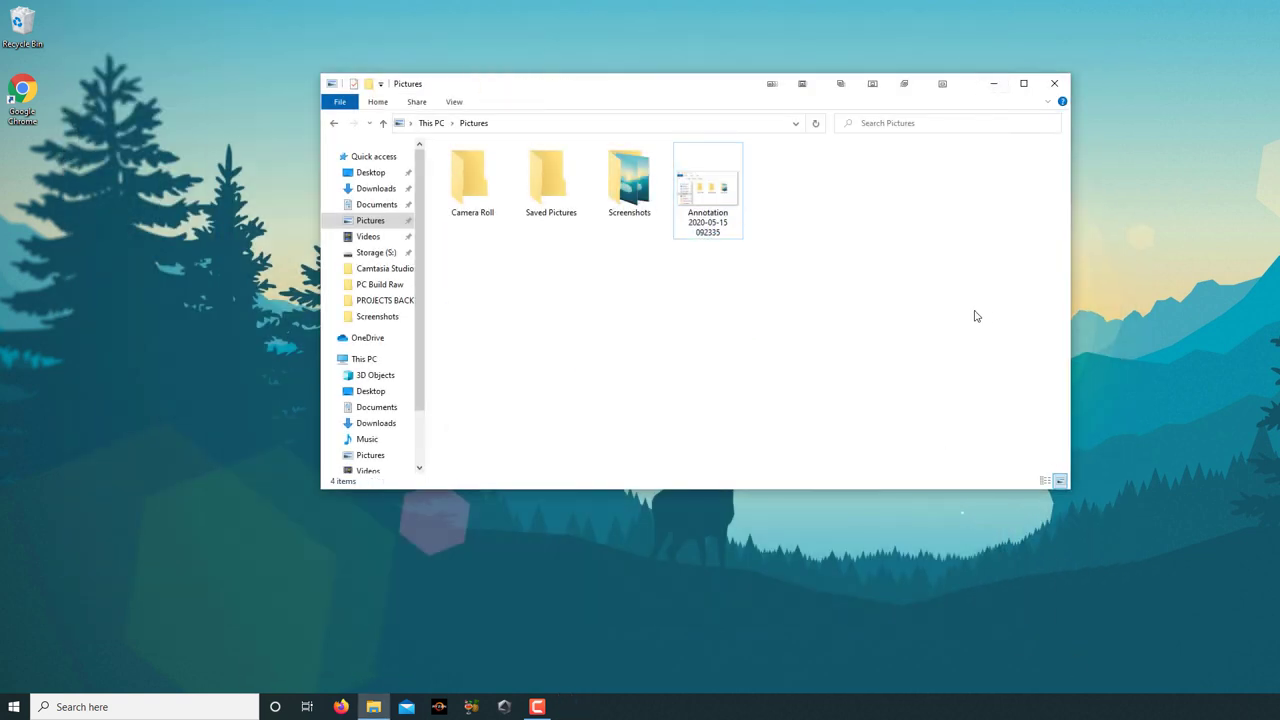